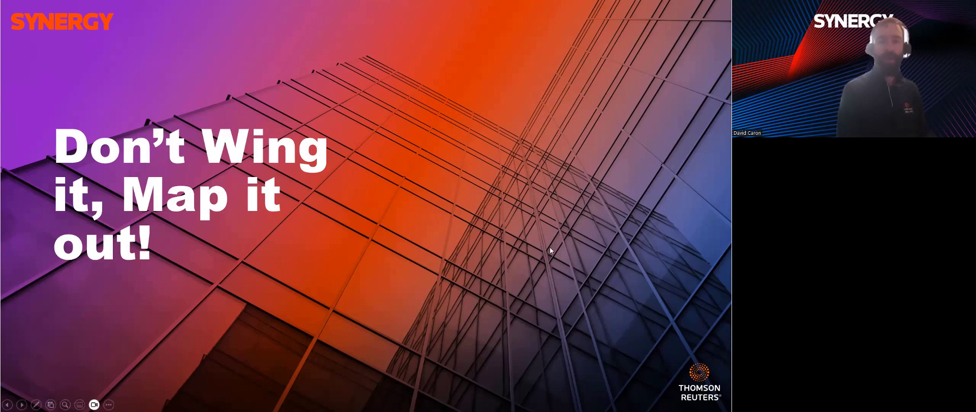
Advance to slide 7, Benefits of a Standardized Onboarding, and reveal the Consistency bullet
left_click(551, 247)
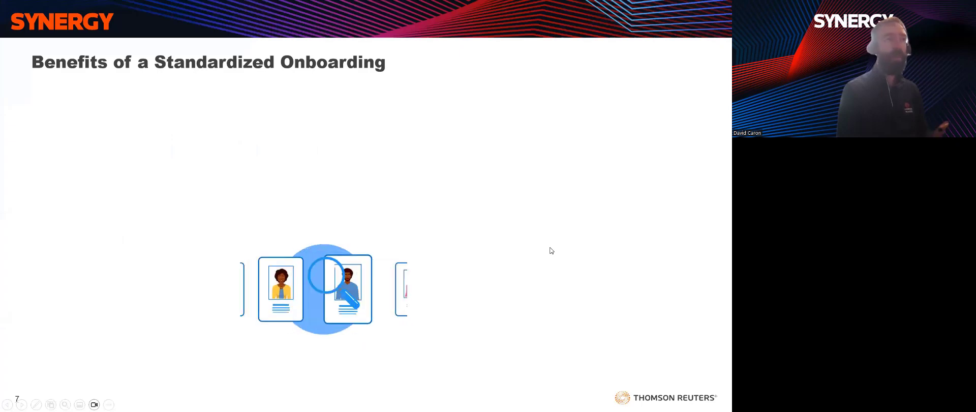
left_click(551, 249)
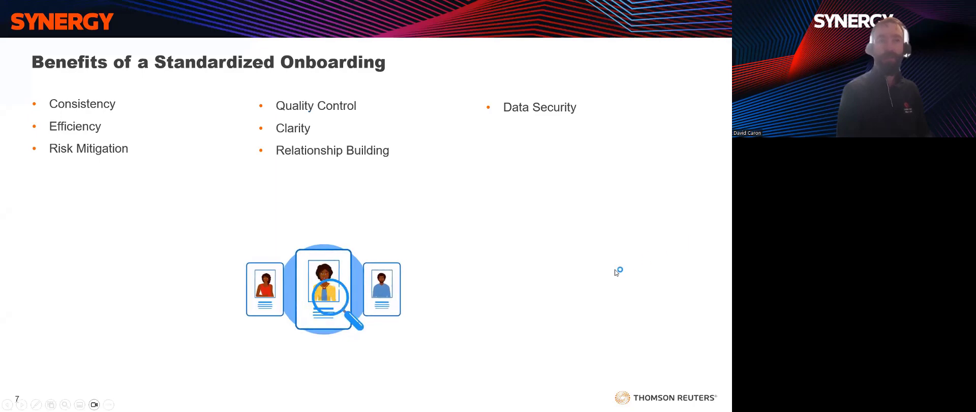
Reveal the final Automation bullet, completing slide 7's eight benefits
left_click(617, 271)
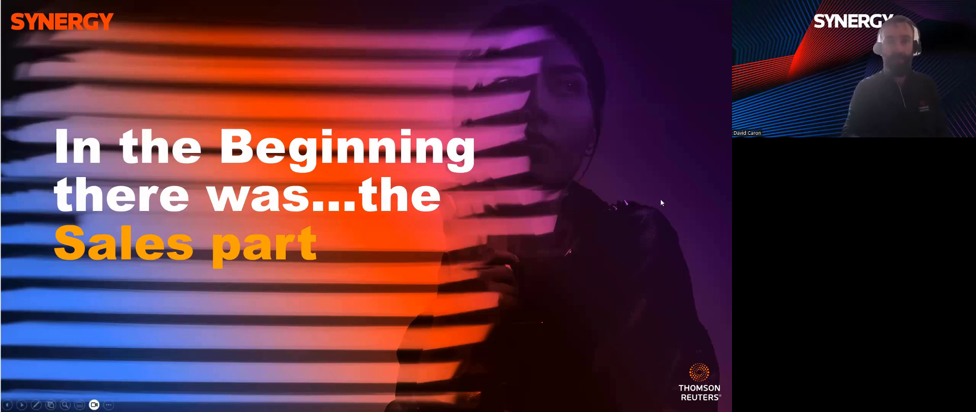
Advance to slide 12, Effective Onoarding, and reveal the Proposal column bullets
left_click(661, 202)
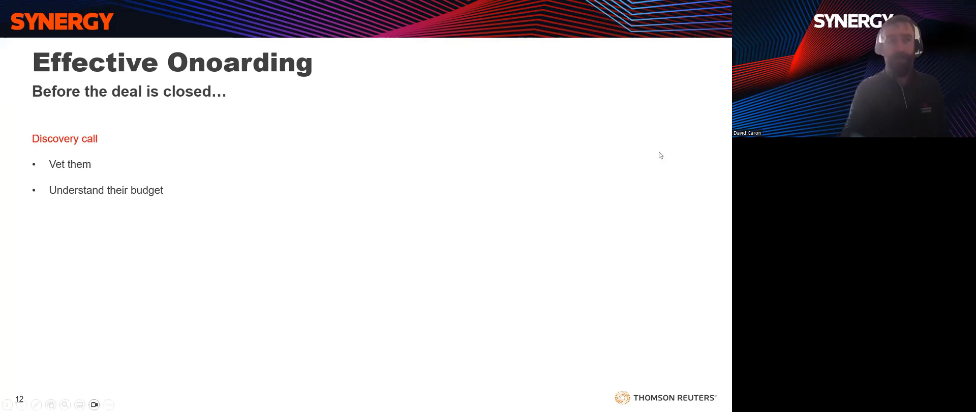
left_click(412, 202)
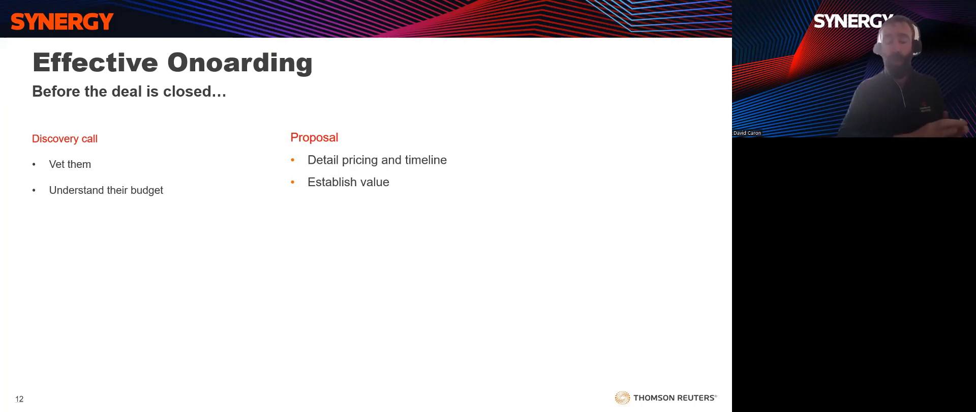
Advance past Effective Onoarding to the 'Onboarding – the tools' section slide
key("Right")
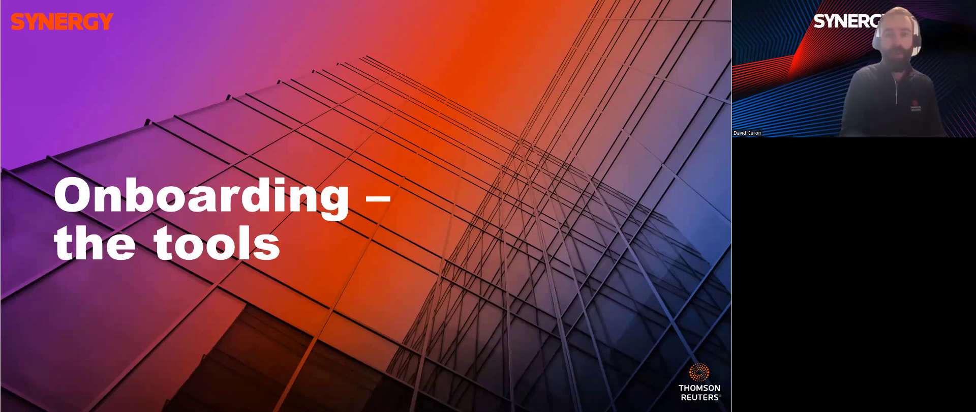
Show the CRM slide with Track & Manage clients & Leads and Pipeline Visibility & Forecasting
left_click(456, 236)
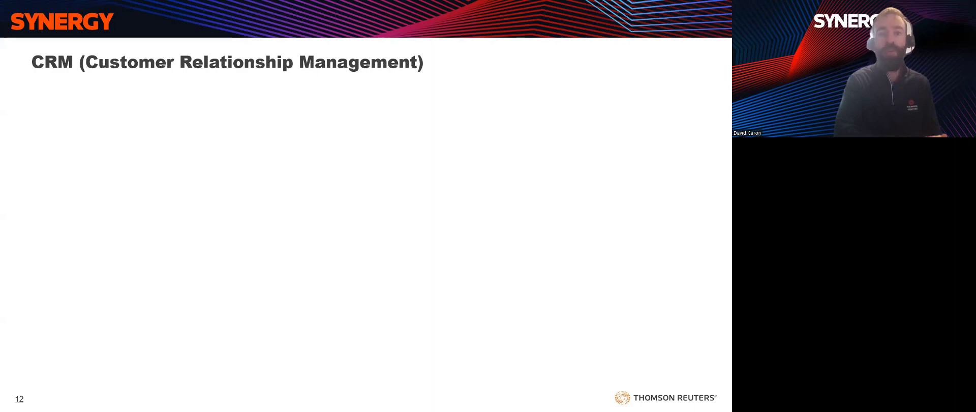
left_click(507, 251)
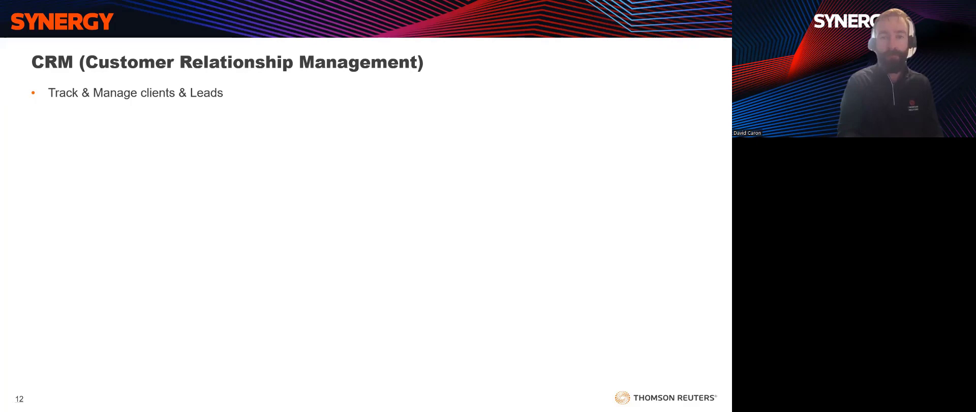
key("Right")
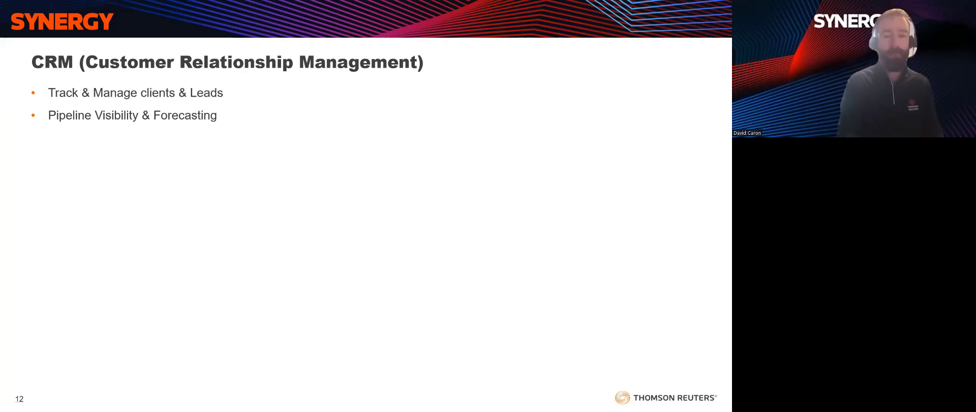
Reveal Cross-Selling and Upselling and Performance Analytics, then switch to the HubSpot Deals board
key("Right")
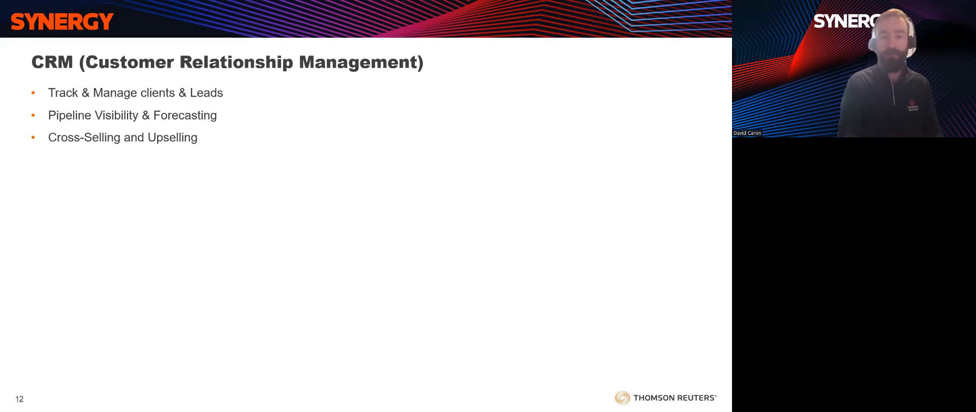
key("Right")
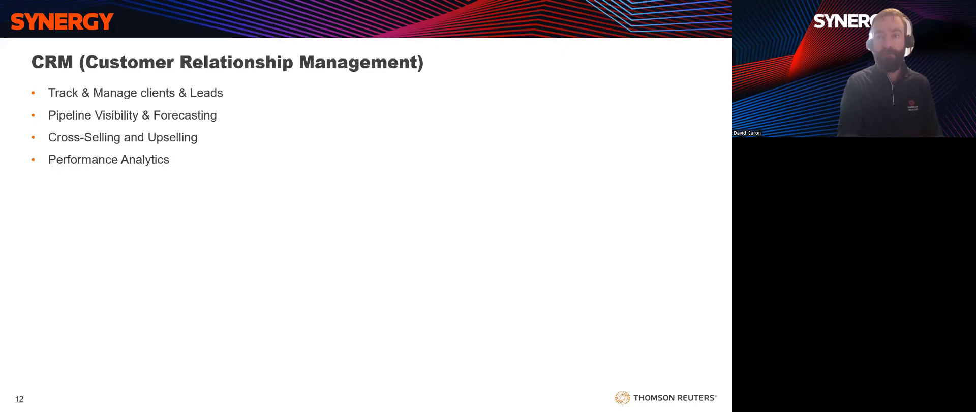
key("alt+Tab")
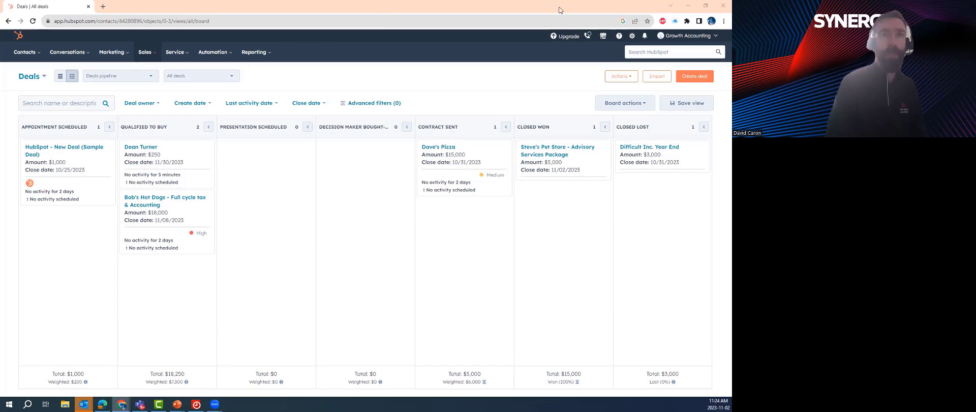
Start a new deal named 'Year end - Dave's auto shop'
left_click(694, 76)
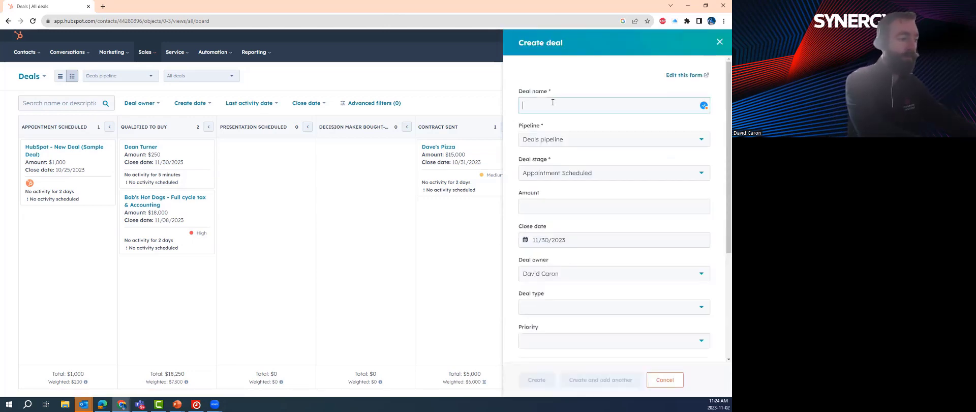
type("Year end")
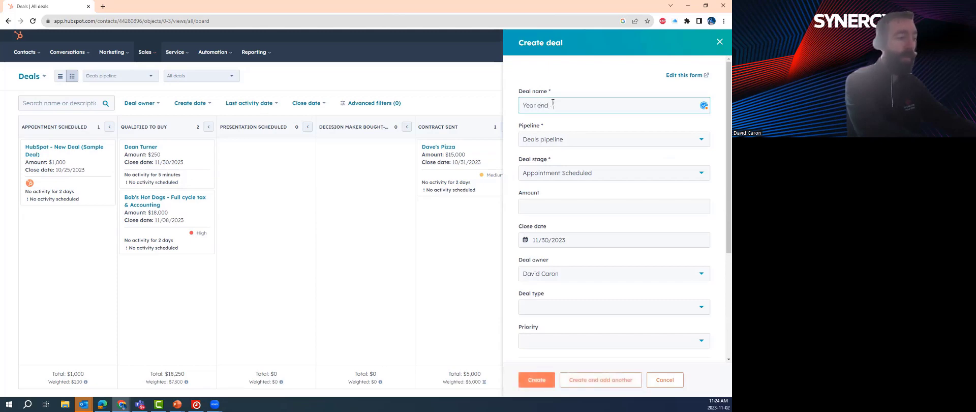
type(" - Dave")
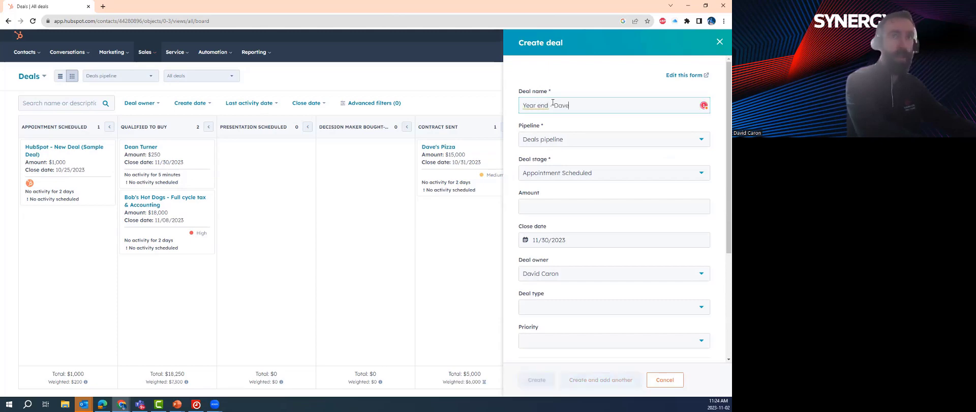
type("'s p")
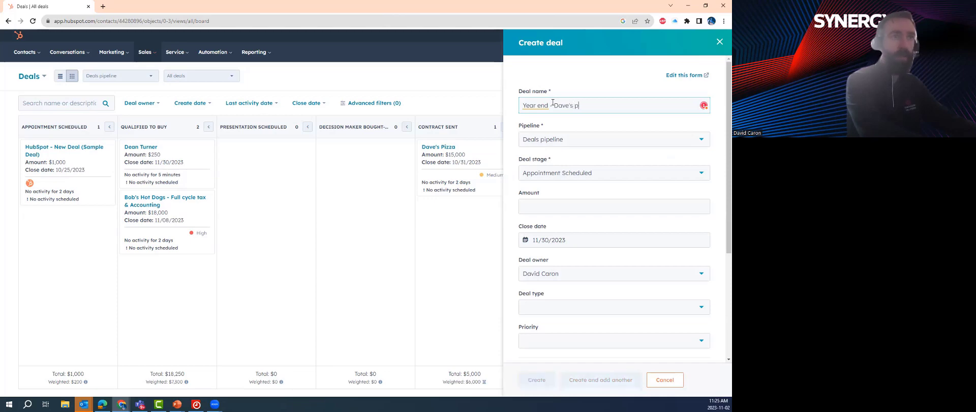
key("BackSpace")
type("auto shop")
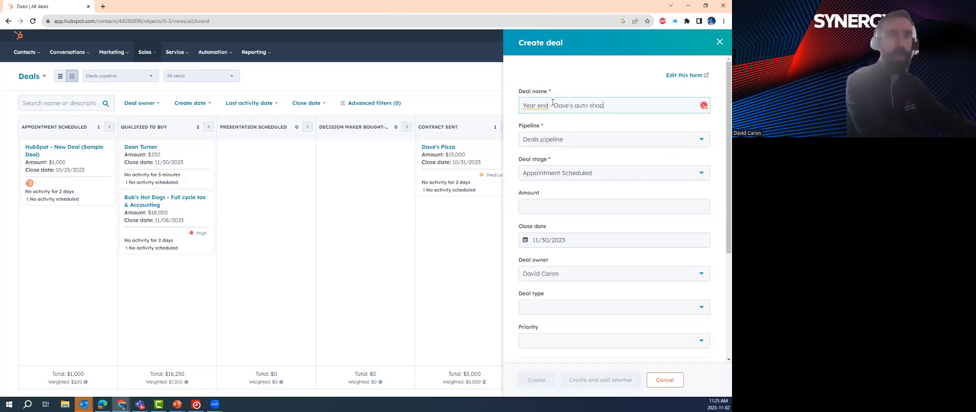
Set stage Qualified To Buy, amount 3000, close date 11/24/2023, and type New Business
left_click(545, 172)
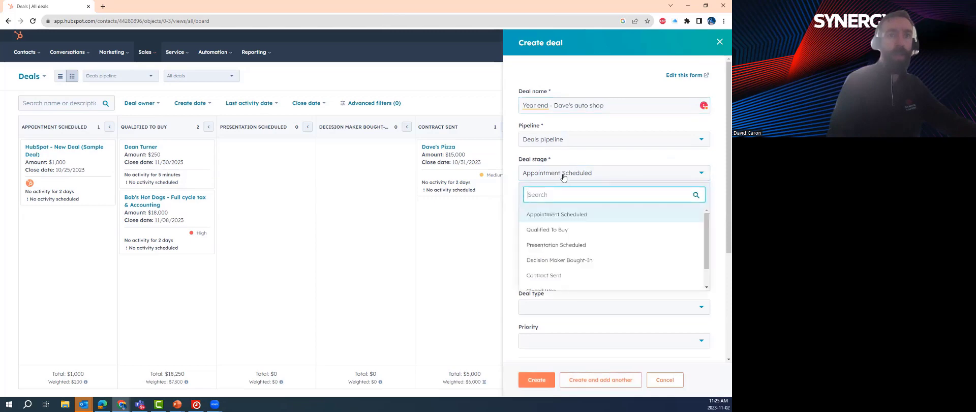
left_click(568, 229)
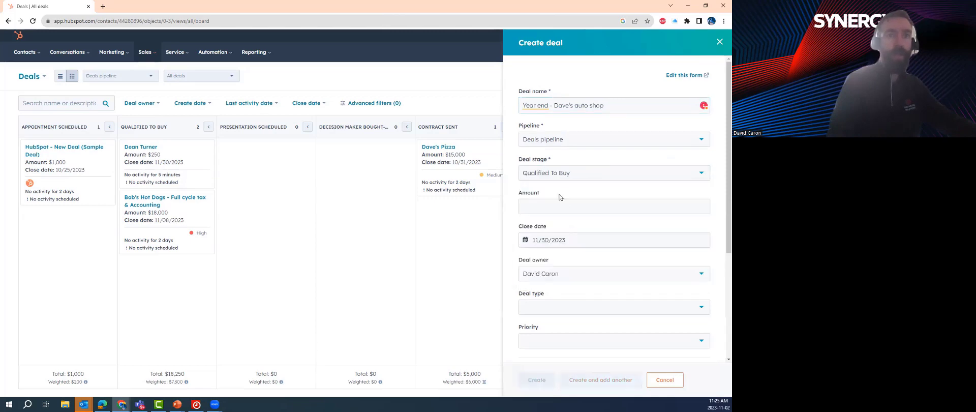
left_click(538, 201)
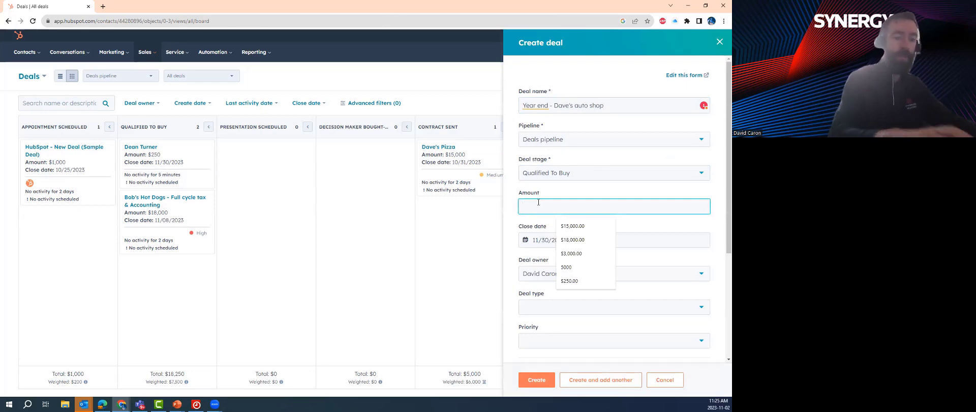
type("3000")
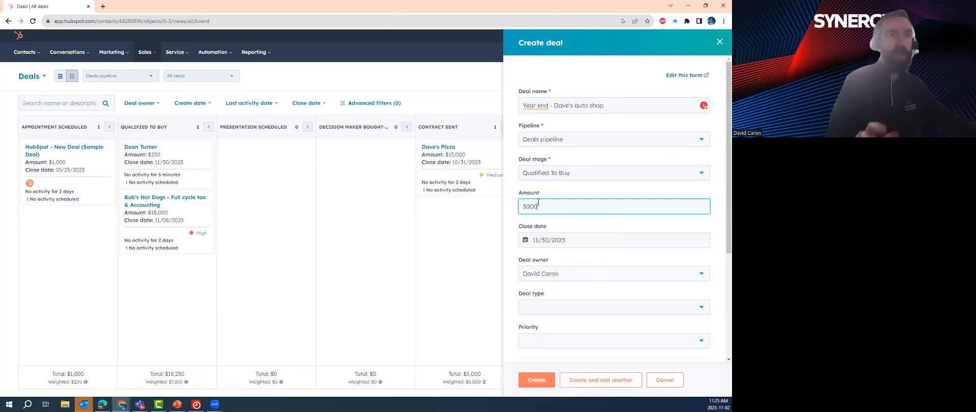
left_click(571, 240)
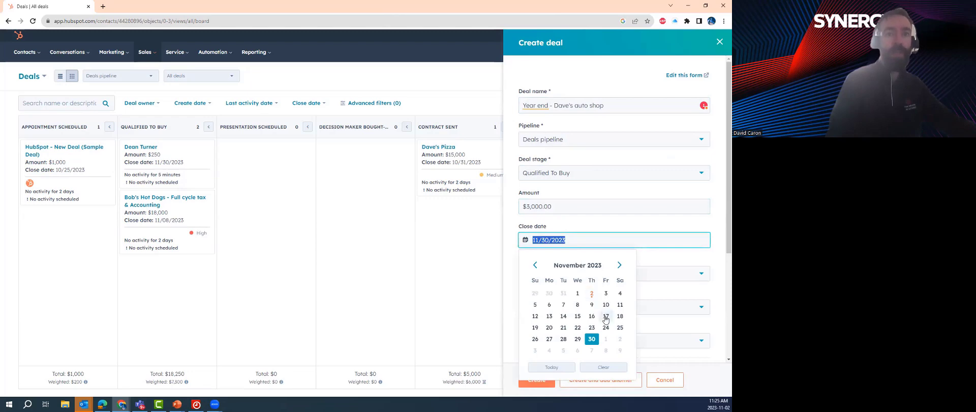
left_click(606, 328)
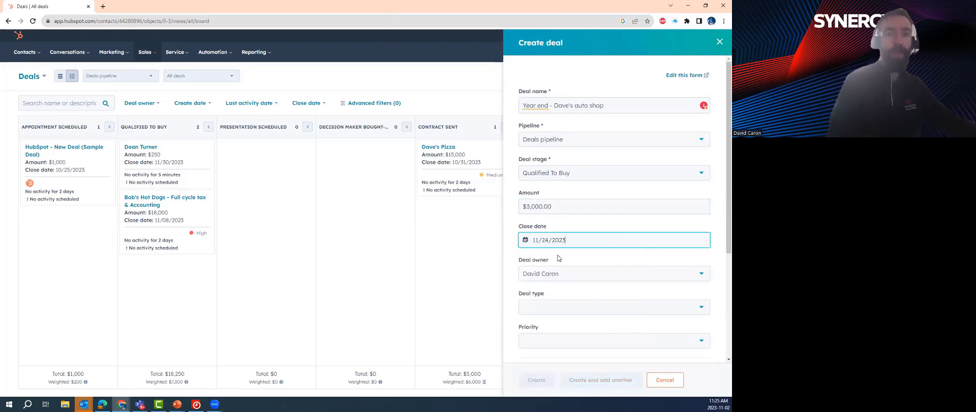
left_click(546, 307)
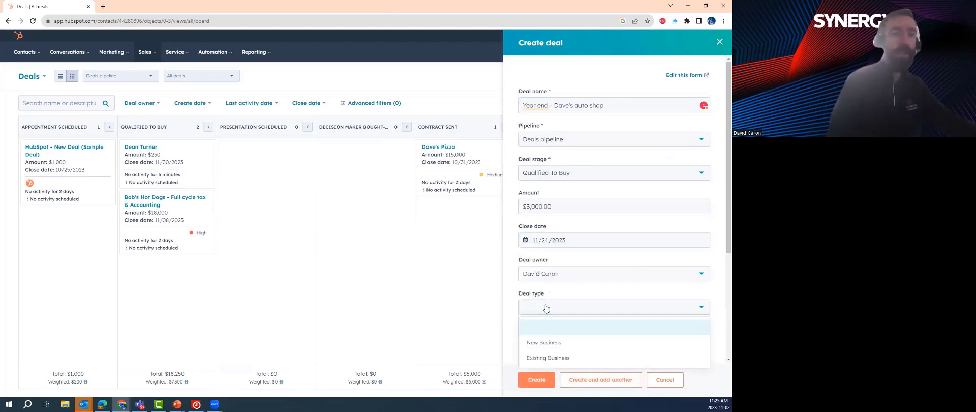
left_click(528, 344)
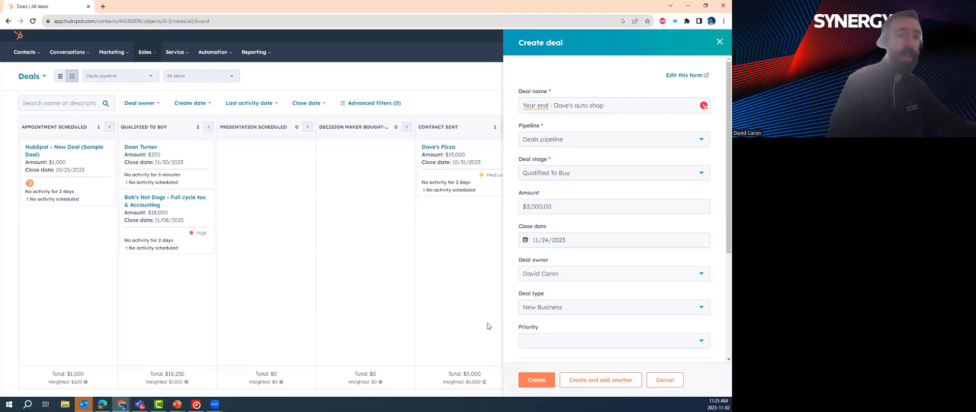
left_click(537, 379)
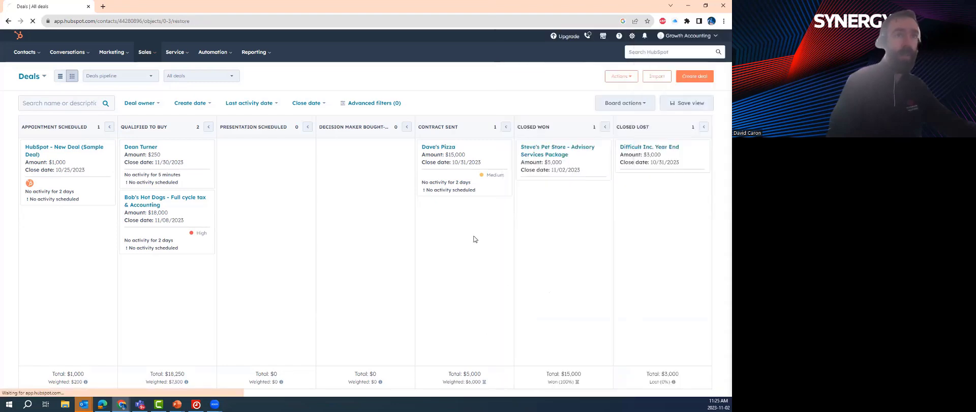
left_click(457, 162)
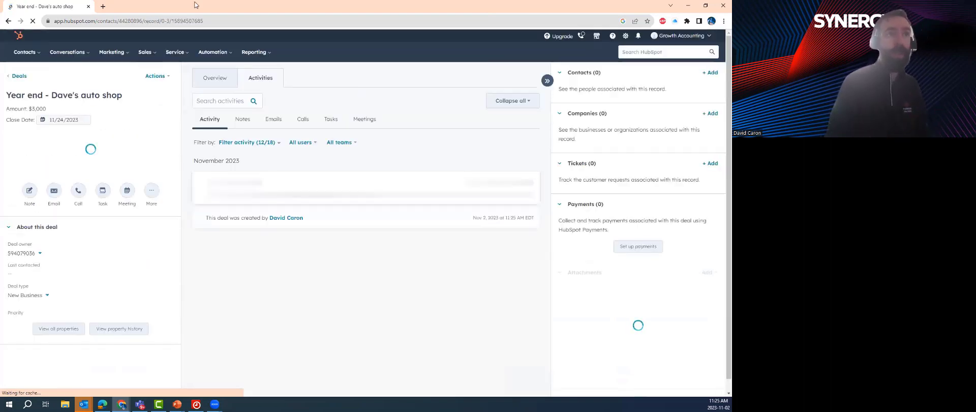
left_click(303, 121)
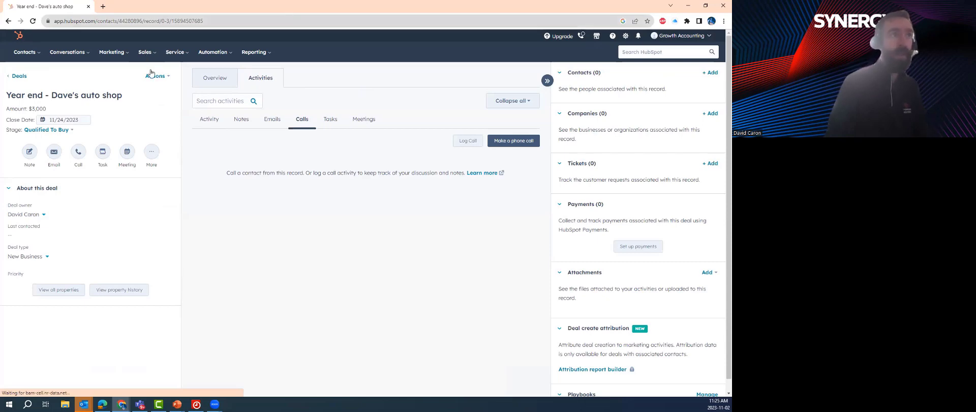
mouse_move(148, 53)
left_click(155, 89)
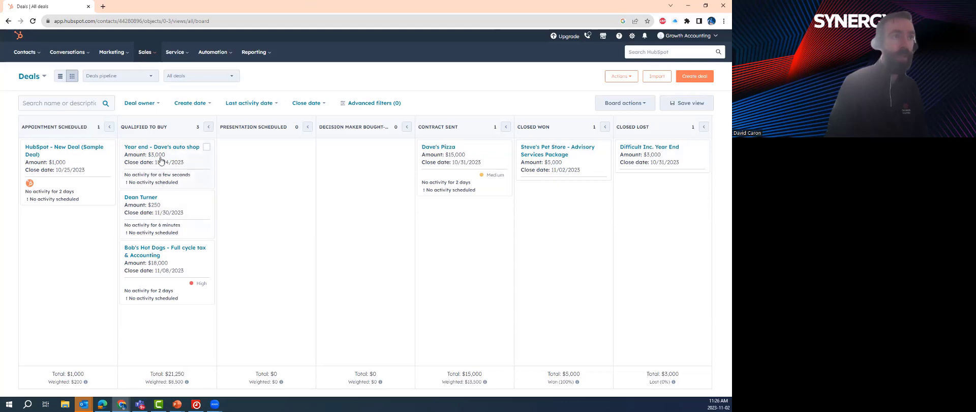
Drag the auto shop deal to Contract Sent and Dave's Pizza to Closed Won
left_click_drag(162, 158, 445, 214)
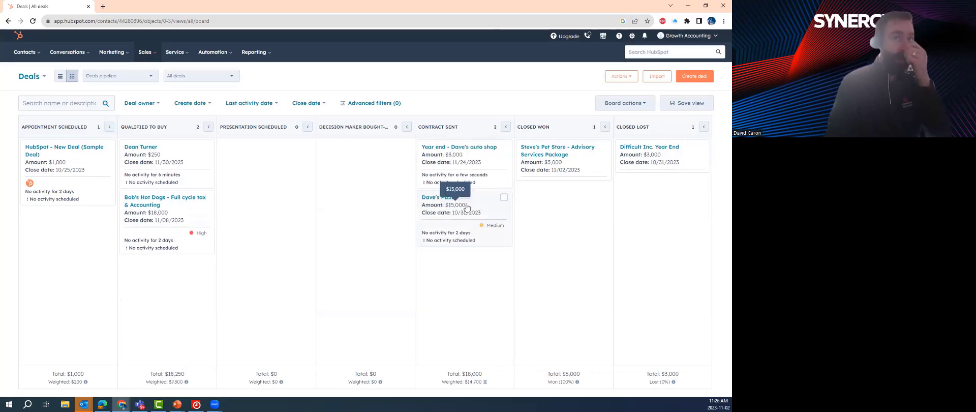
left_click_drag(477, 194, 559, 192)
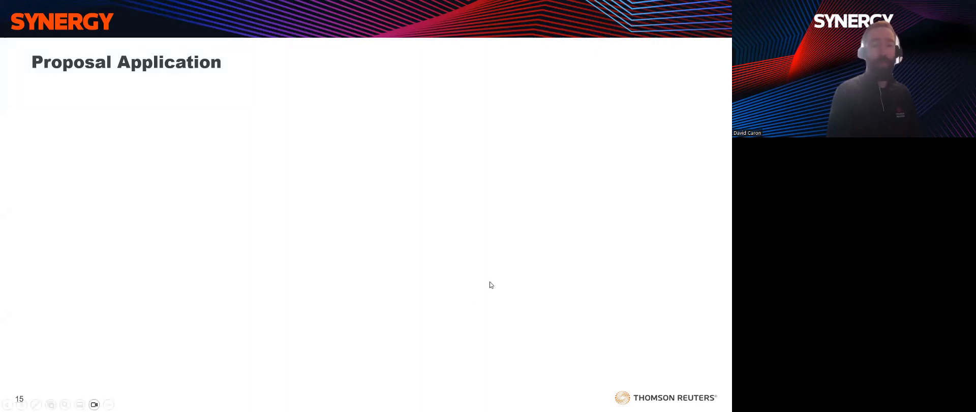
Reveal the Professionalism and Tracking and analytics bullets on slide 15
left_click(491, 285)
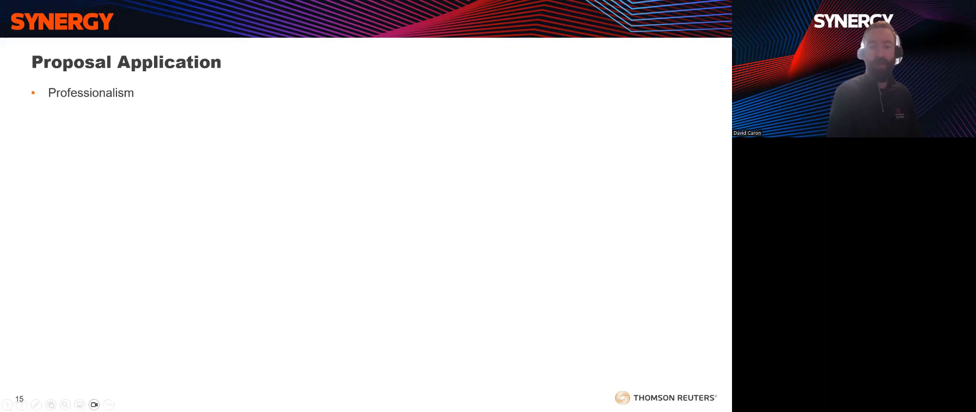
left_click(454, 334)
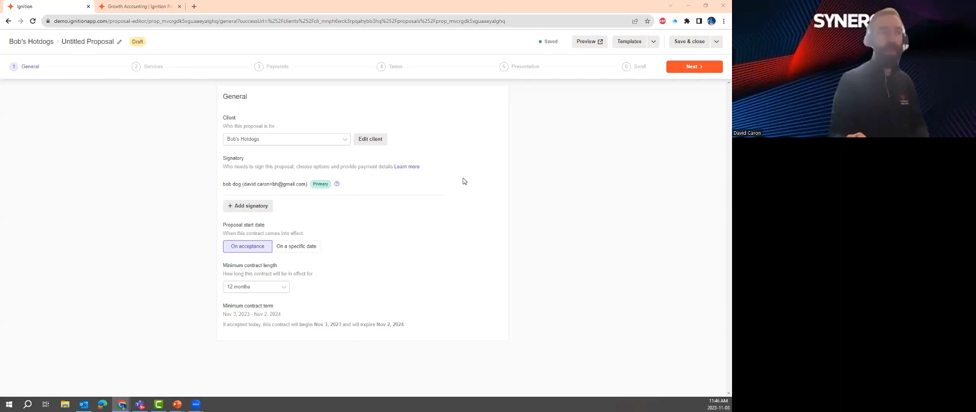
Keep Bob's Hotdogs as the proposal's client and continue to the Services step
left_click(340, 144)
left_click(276, 226)
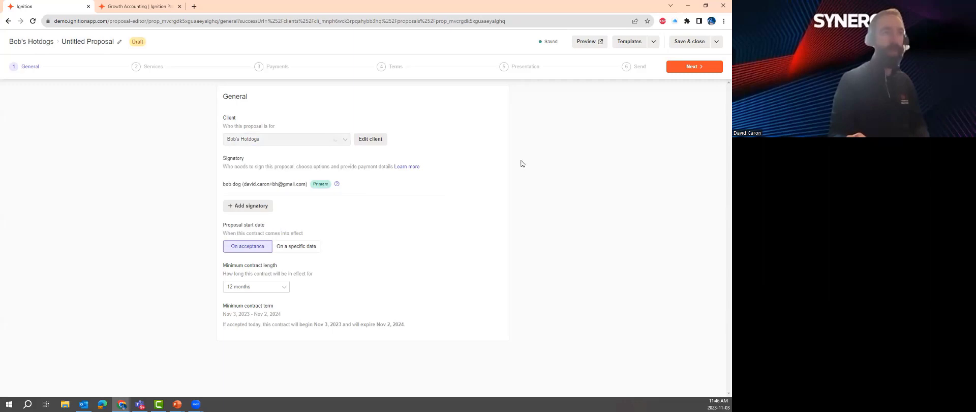
left_click(692, 67)
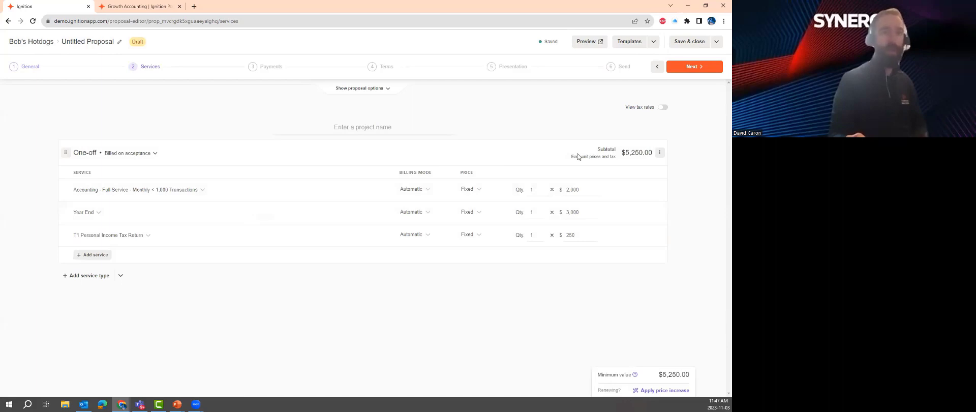
Browse the Add service list twice without adding any service
left_click(96, 255)
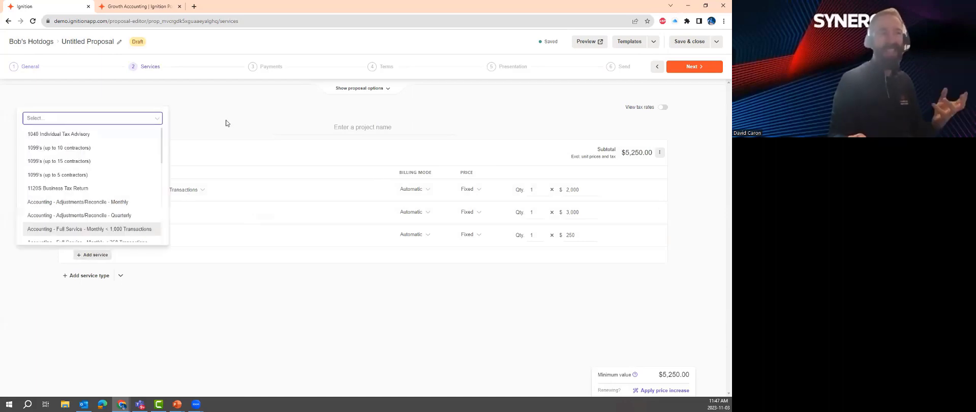
left_click(171, 215)
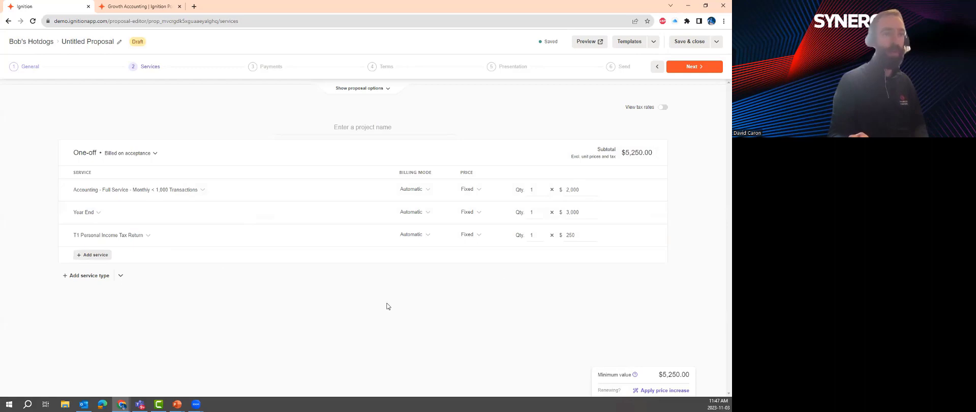
left_click(100, 258)
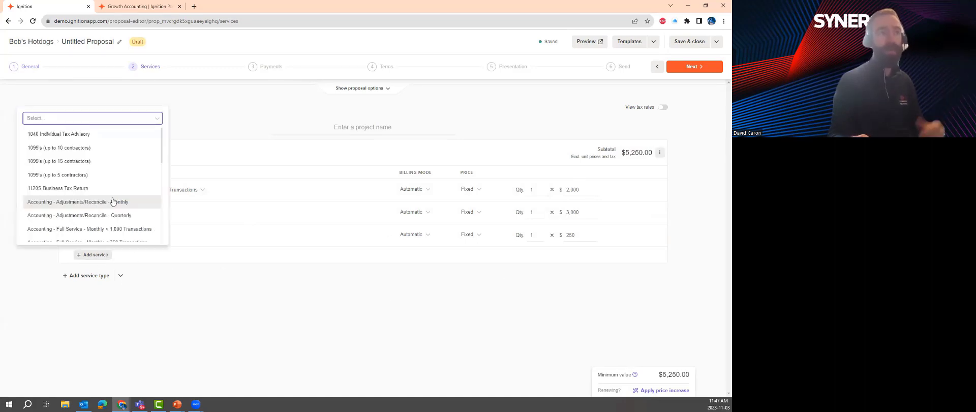
scroll(112, 201, "down", 2)
scroll(112, 201, "down", 2)
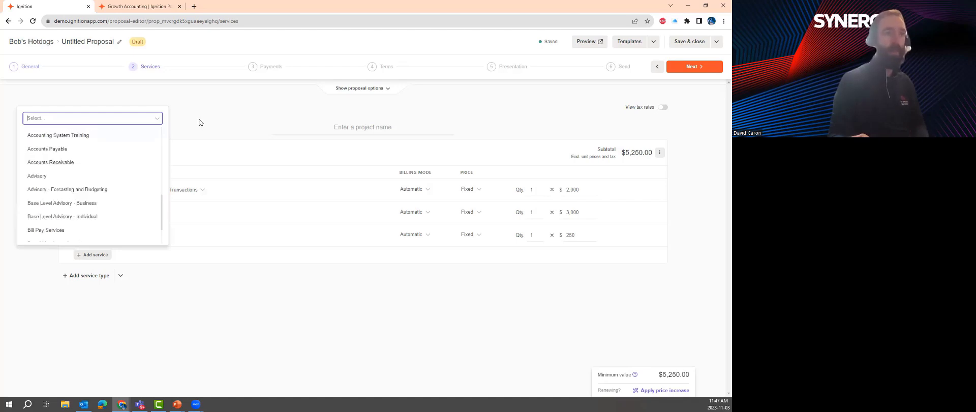
left_click(234, 165)
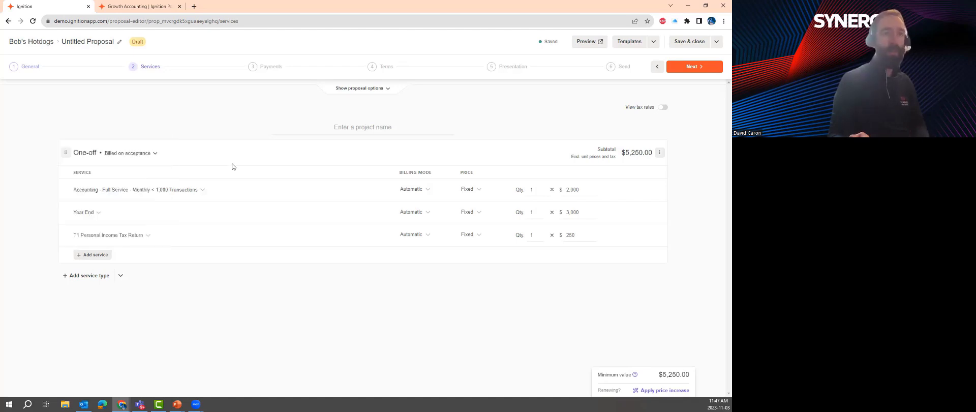
On the Payments step, keep card and ACH allowed with payment details not required
left_click(257, 68)
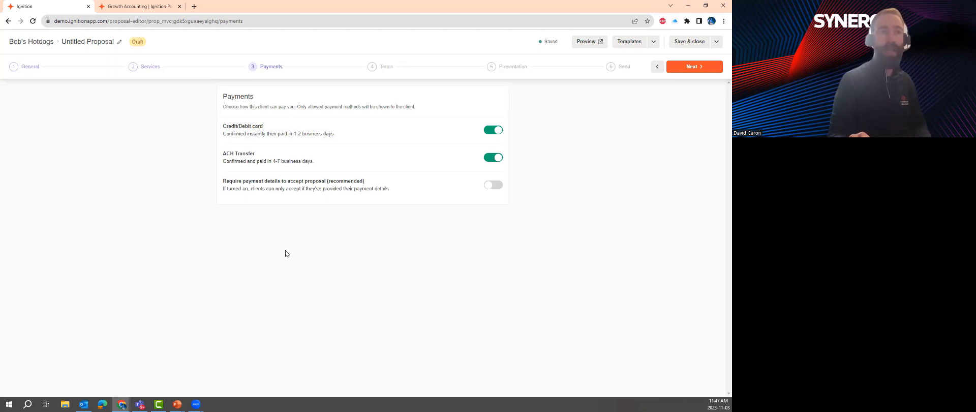
left_click(496, 186)
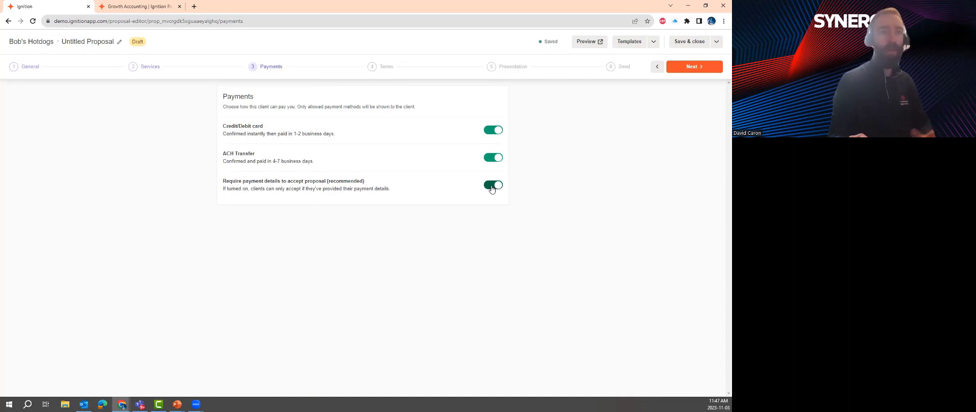
left_click(491, 187)
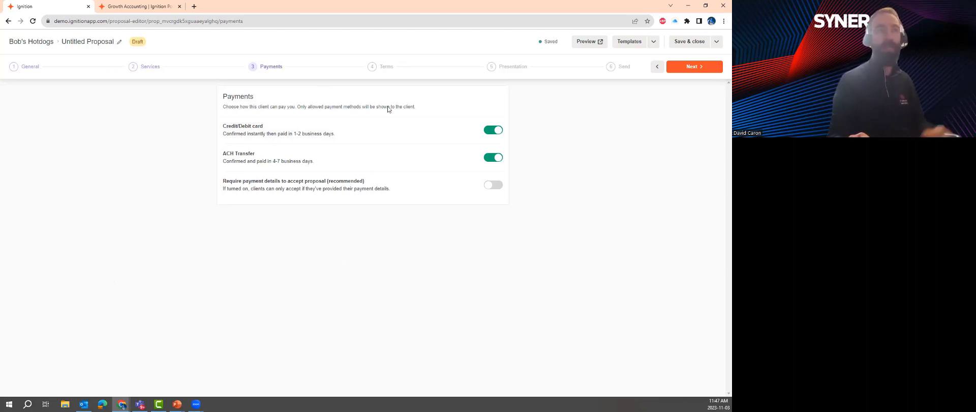
Keep Industry Standard Engagement Terms as the proposal's terms, then continue to Presentation
left_click(383, 70)
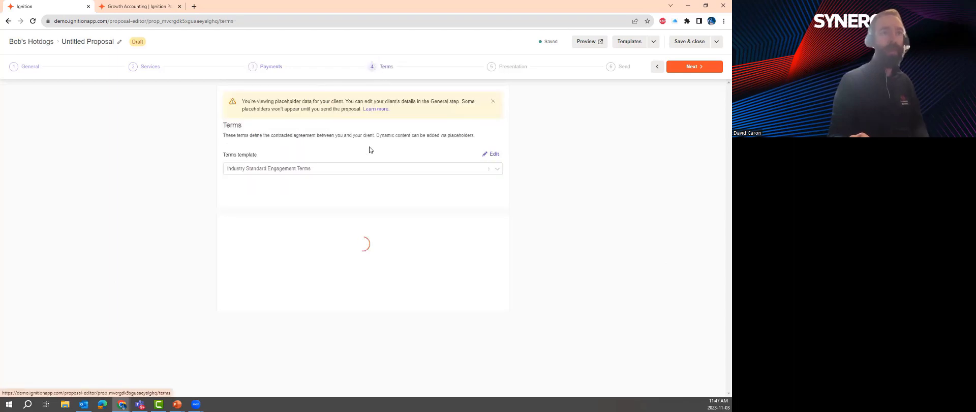
left_click(400, 169)
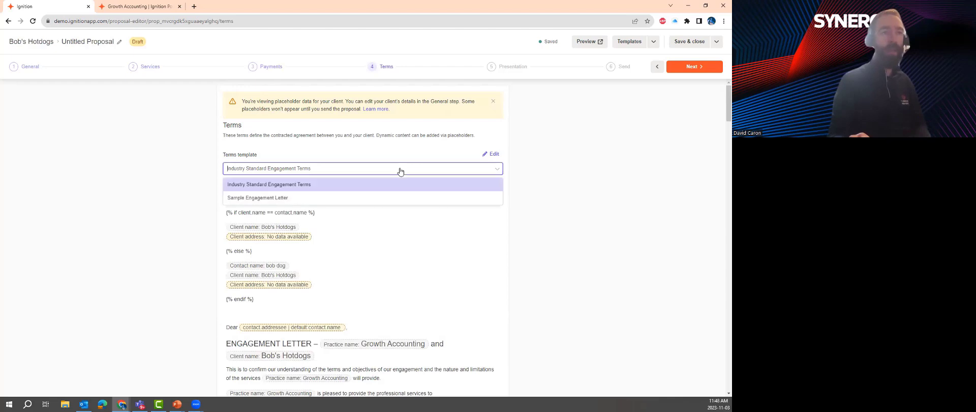
left_click(380, 191)
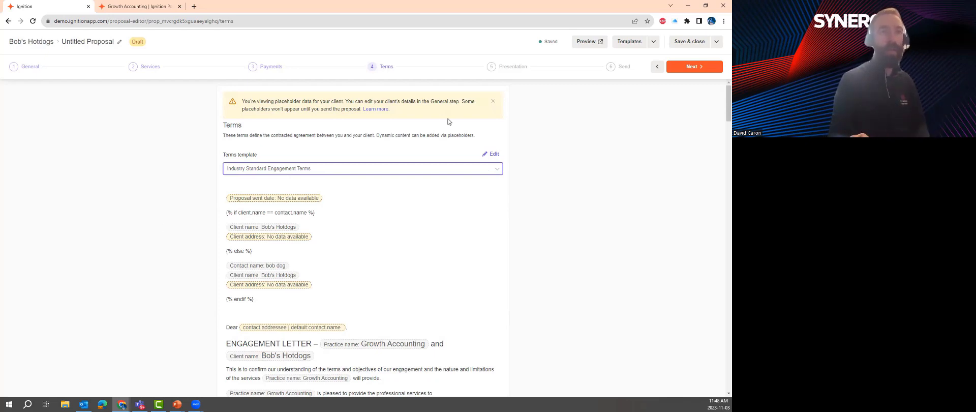
left_click(509, 69)
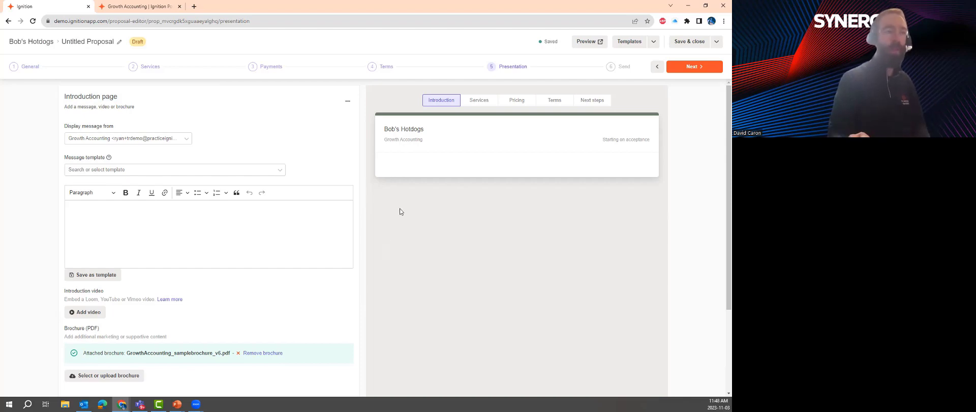
Send Bob's Hotdogs proposal to its signatory by email
left_click(615, 67)
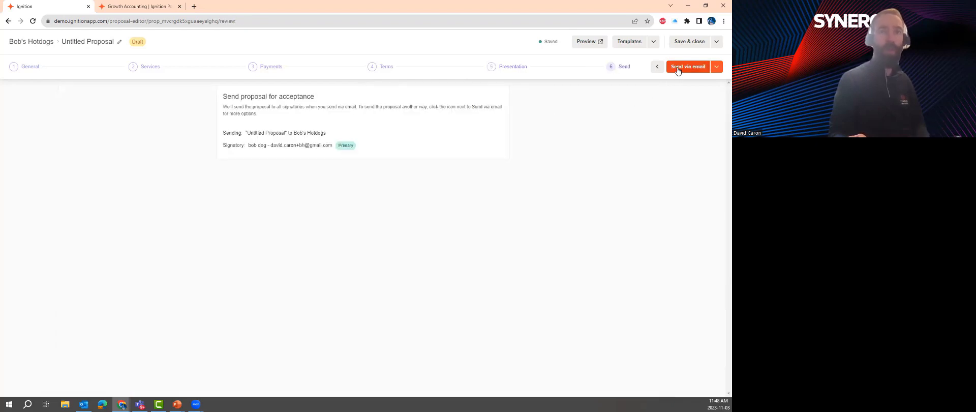
left_click(677, 67)
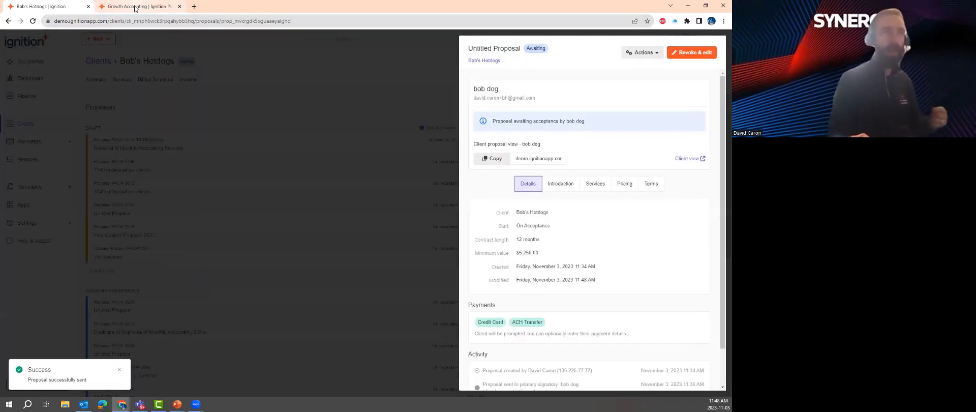
Open the client's view of the proposal and play the Serene Cloud Accounting promo video
left_click(137, 7)
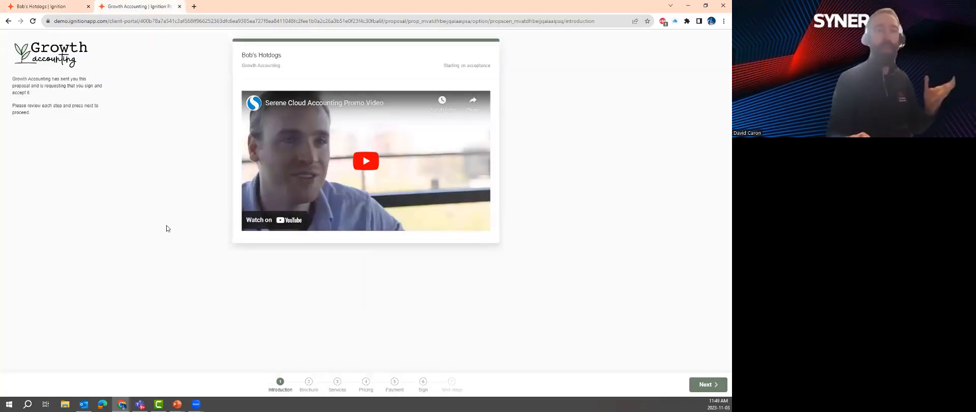
left_click(362, 164)
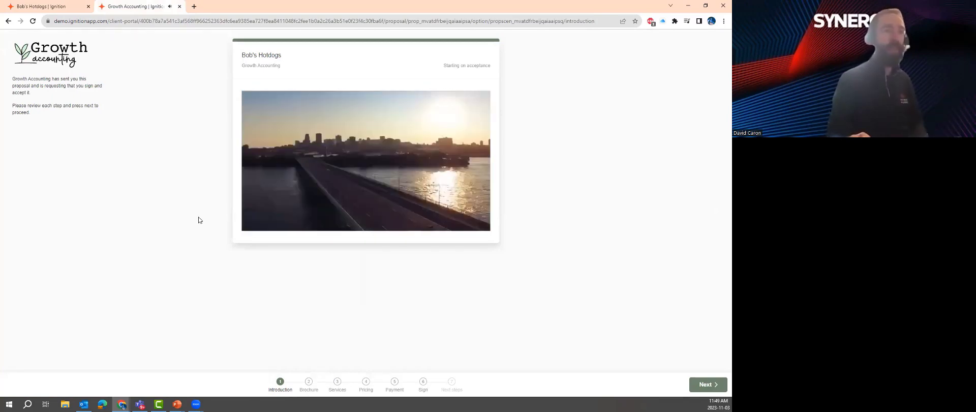
mouse_move(254, 229)
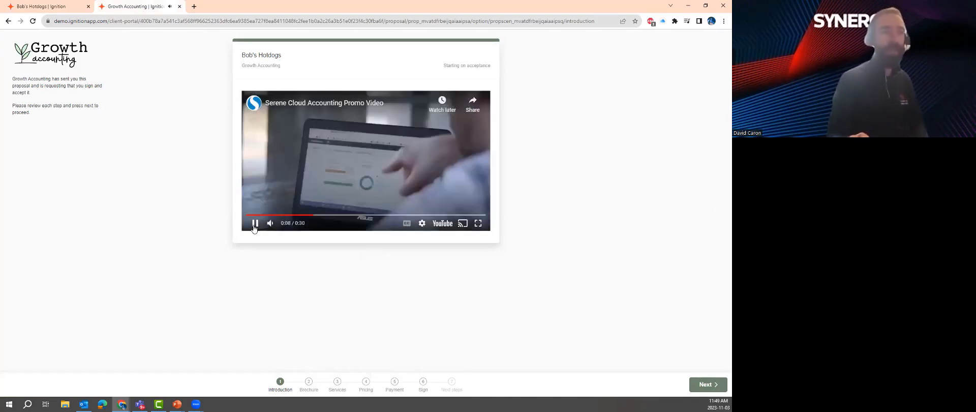
Scroll through the Growth Accounting brochure on the Brochure step, then advance to Services
left_click(311, 387)
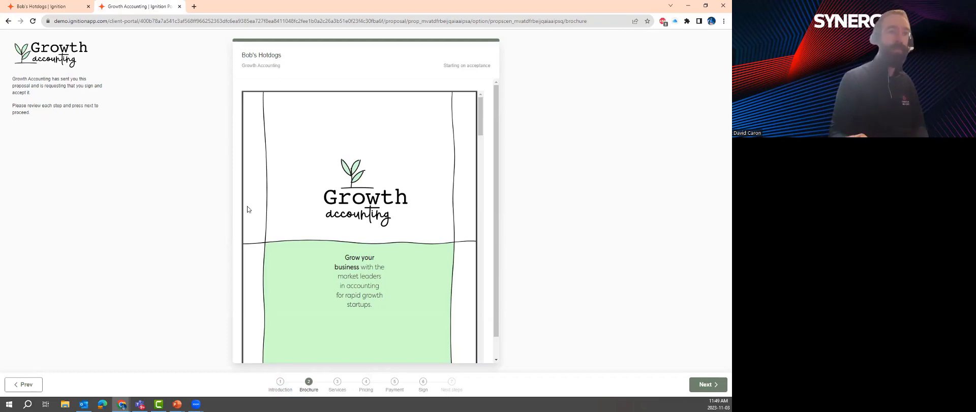
scroll(368, 216, "down", 6)
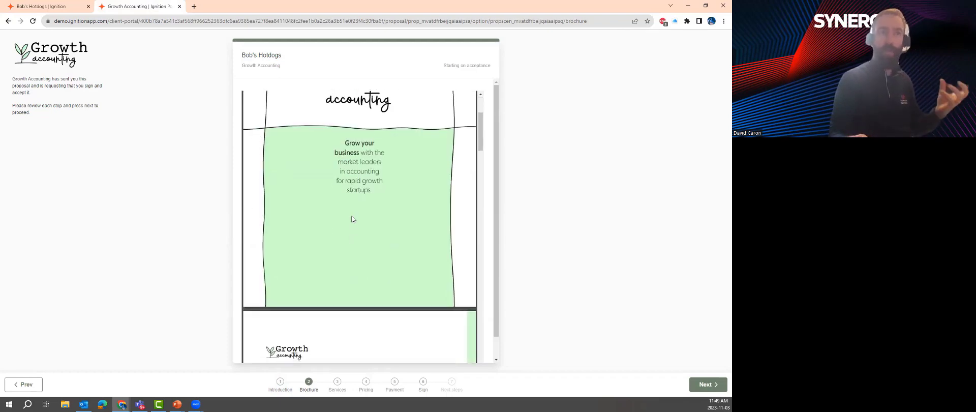
scroll(352, 218, "down", 1)
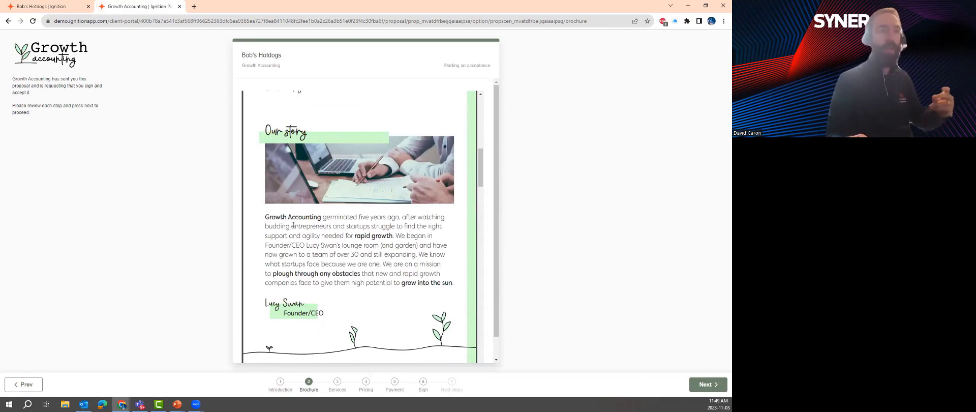
scroll(293, 226, "down", 3)
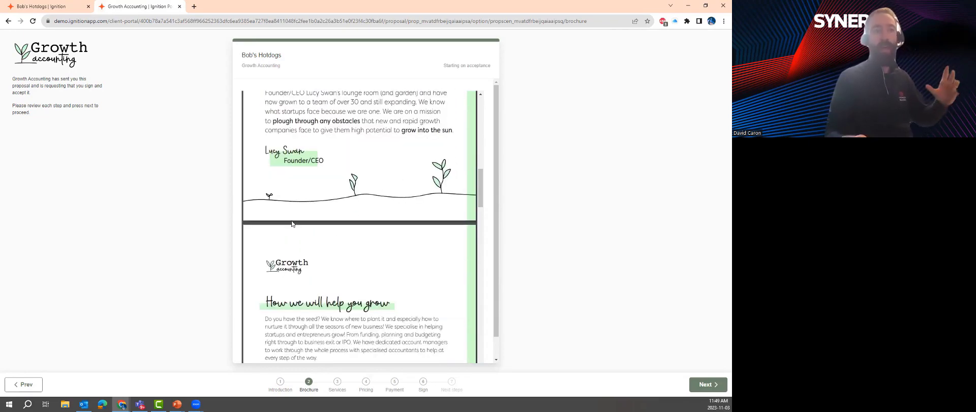
scroll(292, 222, "down", 2)
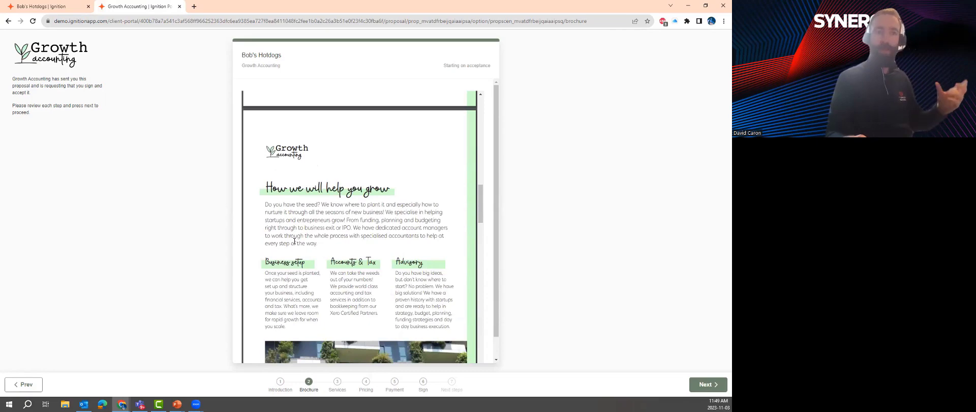
scroll(294, 241, "down", 3)
scroll(295, 241, "down", 5)
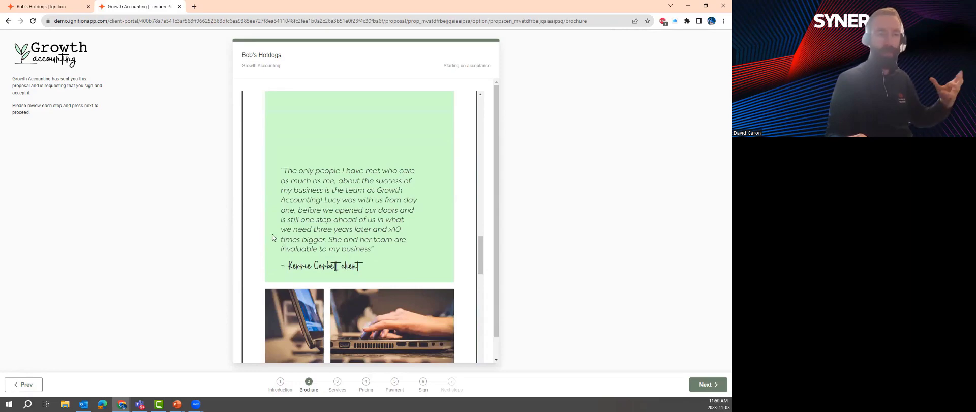
scroll(275, 236, "down", 8)
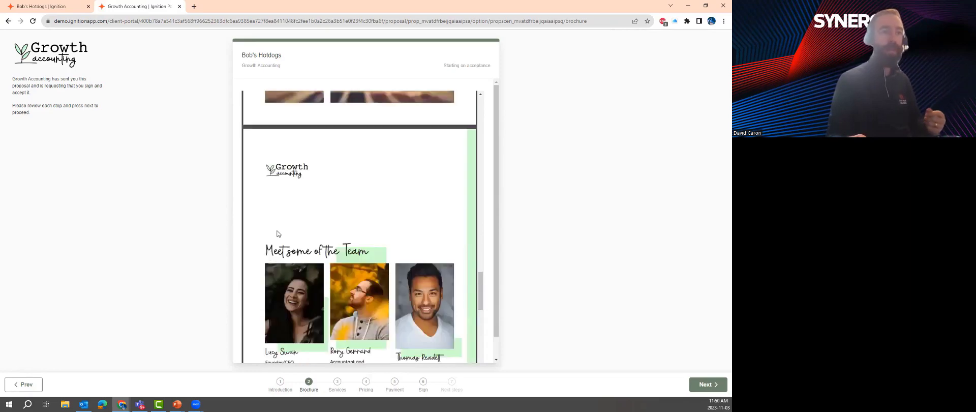
scroll(244, 246, "down", 3)
left_click(338, 382)
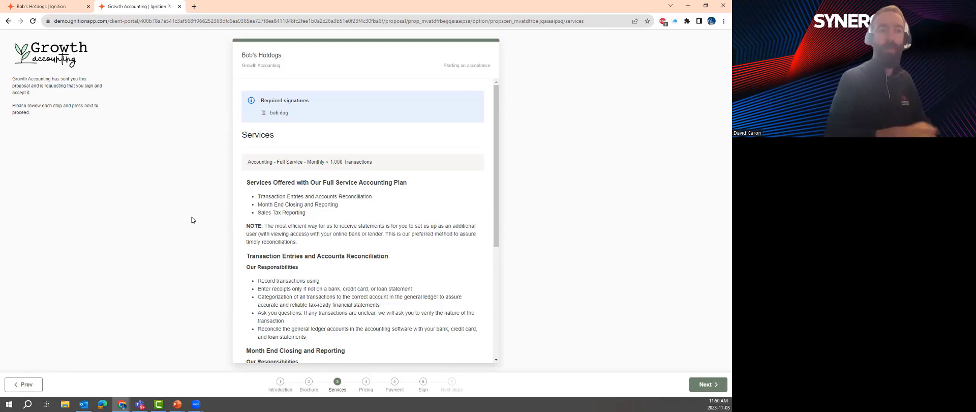
Pass through Pricing and Payment, opening and dismissing the Add a new payment method form
left_click(365, 382)
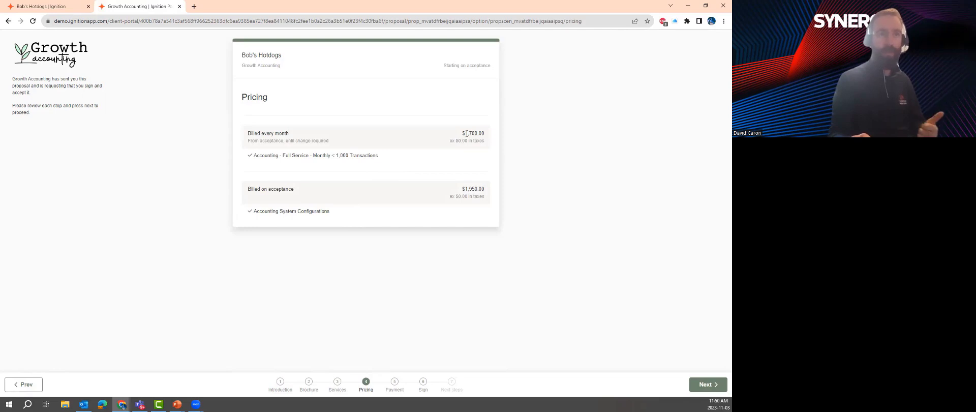
left_click(394, 382)
left_click(352, 143)
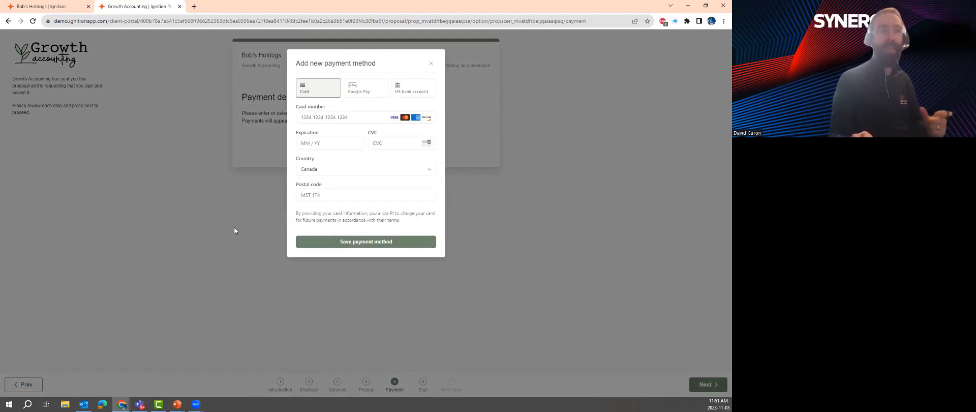
left_click(430, 67)
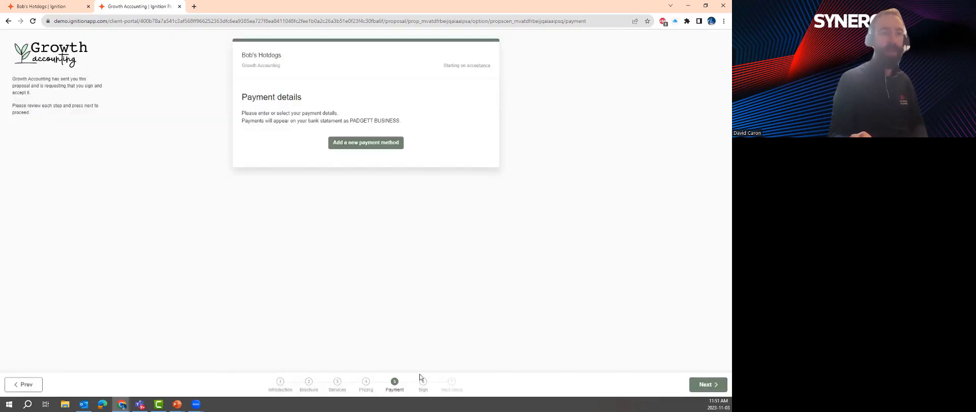
On Sign & accept, tick 'I accept the above terms' and type the client's name to sign
left_click(423, 382)
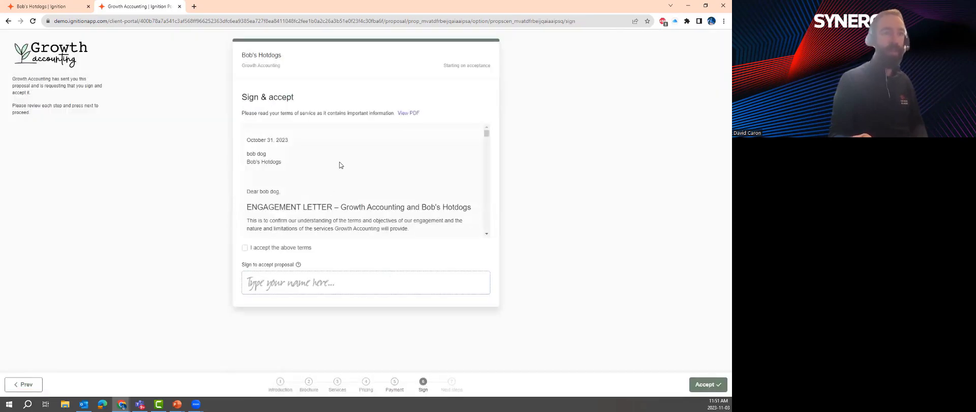
scroll(338, 164, "down", 2)
scroll(338, 167, "down", 2)
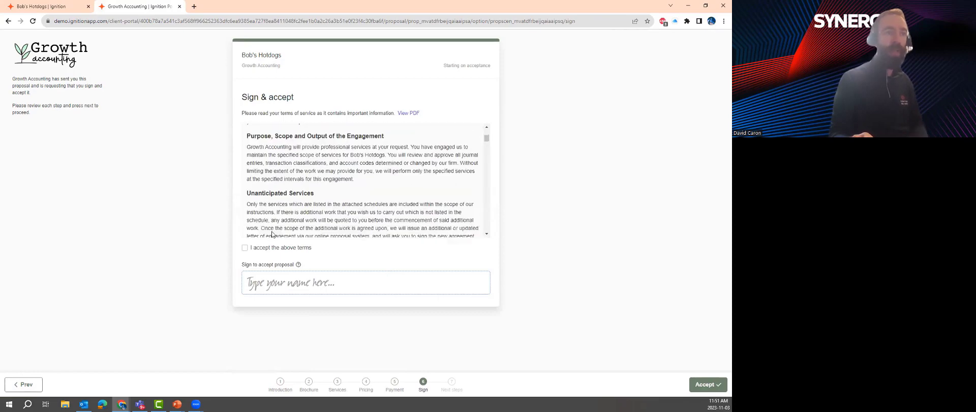
left_click(245, 248)
left_click(271, 286)
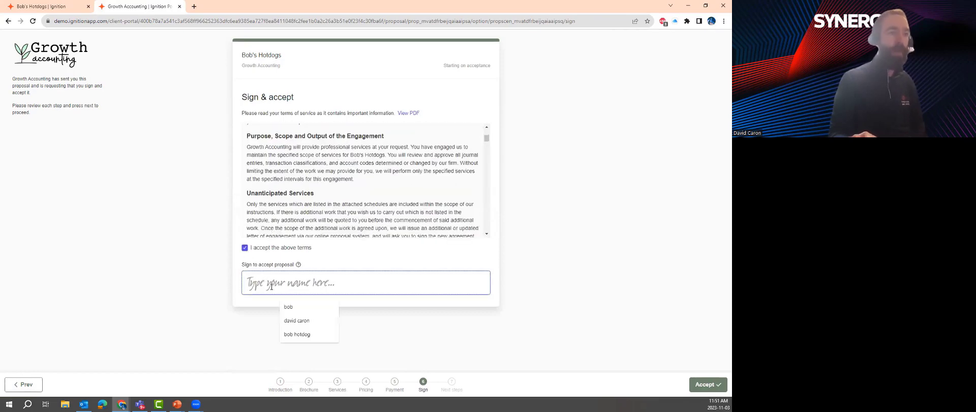
type("bob")
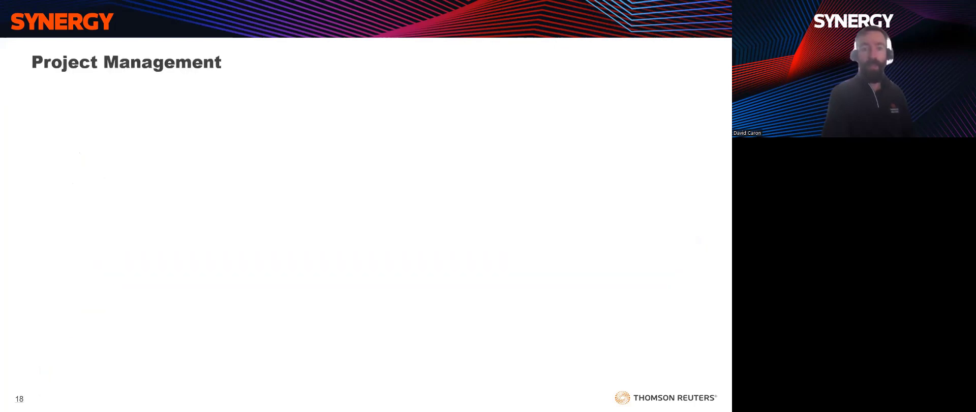
Reveal Workflow Management, Time Tracking & Billing, Client Communication and Task Delegation on slide 18
key("Right")
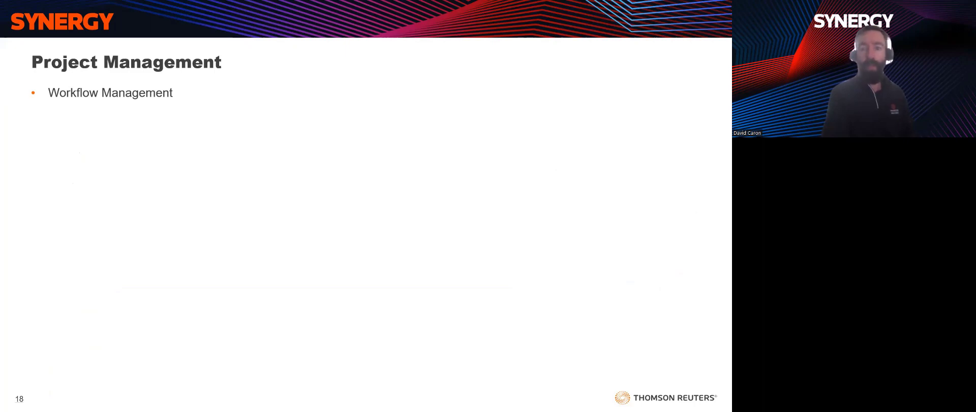
key("Right")
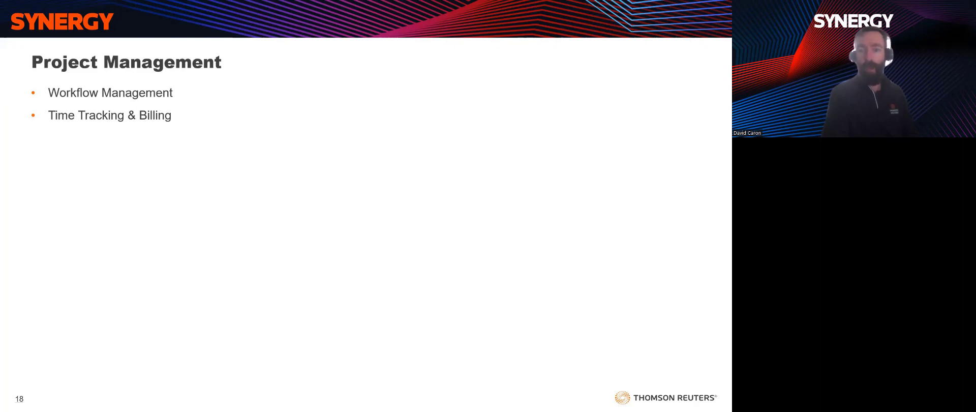
key("Right")
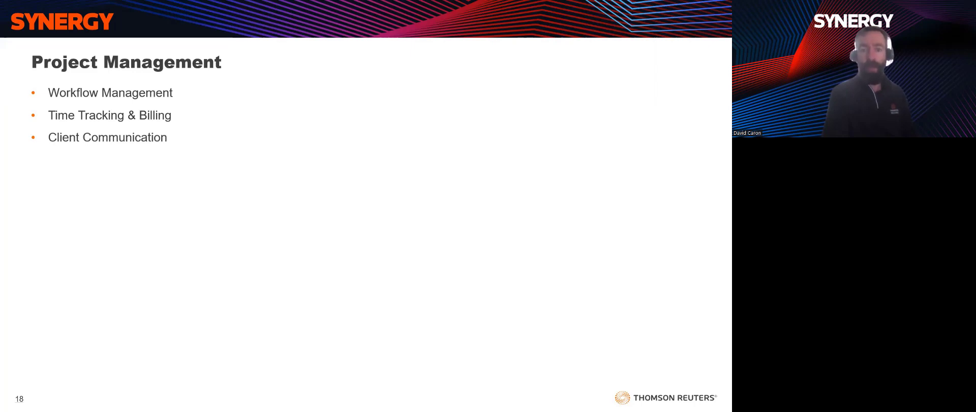
key("Right")
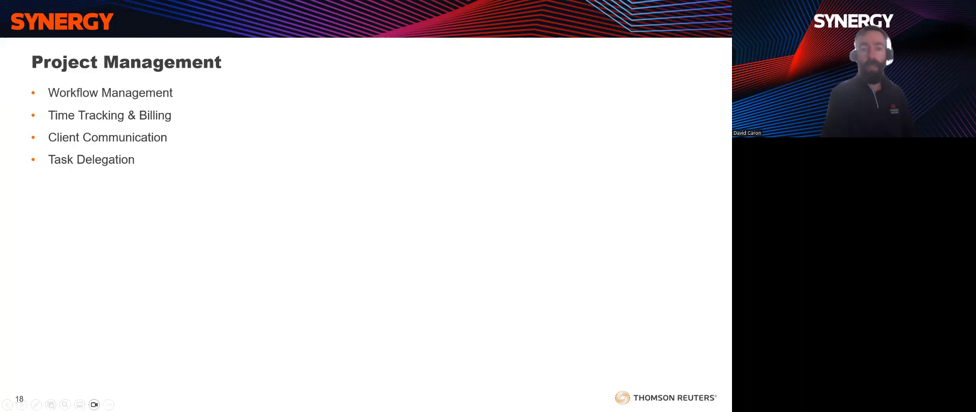
Reveal the Document Management, Reporting & Analytics, Scalability and Client Satisfaction bullets
left_click(370, 274)
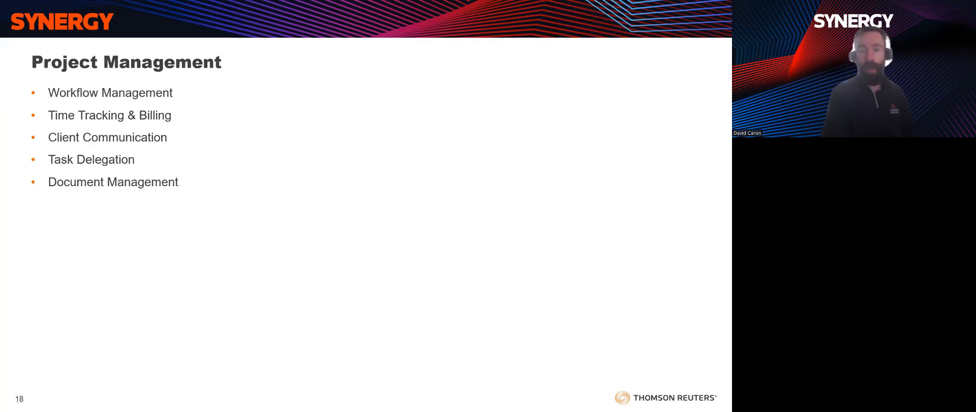
left_click(387, 277)
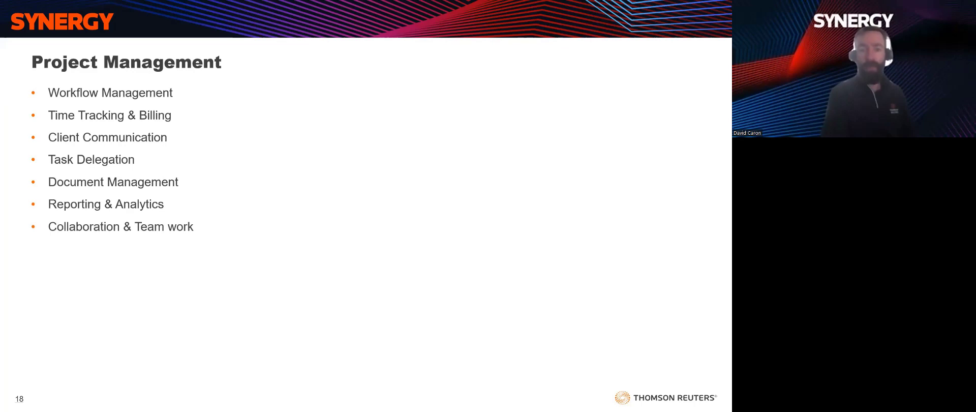
left_click(408, 278)
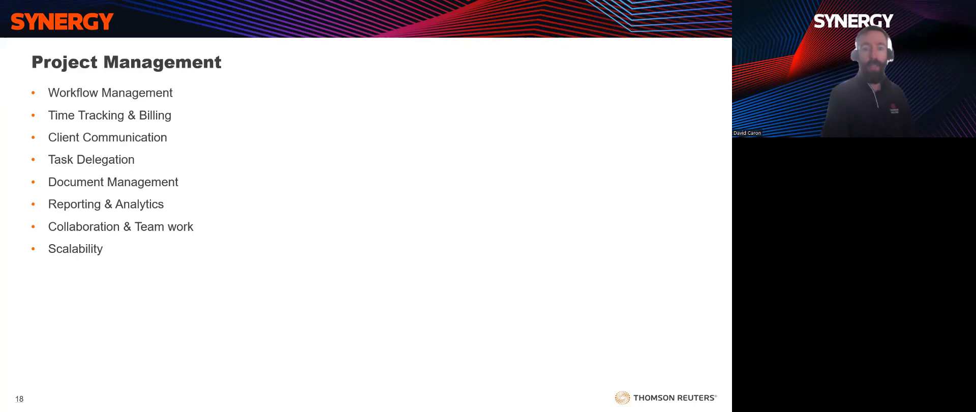
left_click(414, 291)
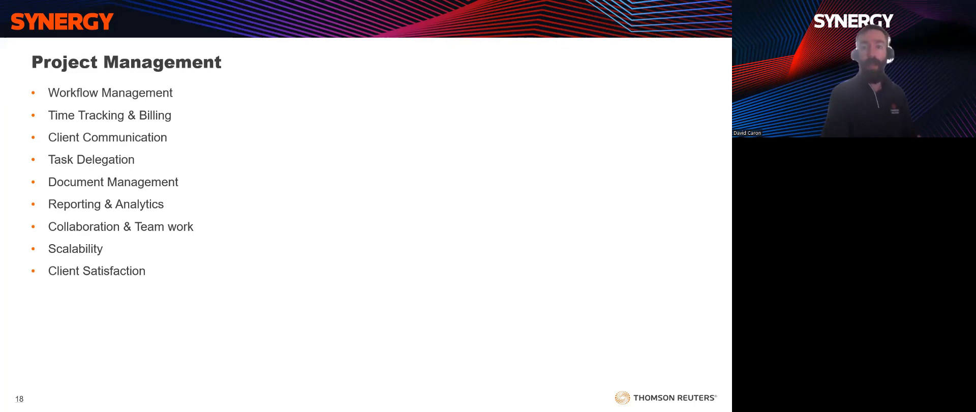
key("alt+Tab")
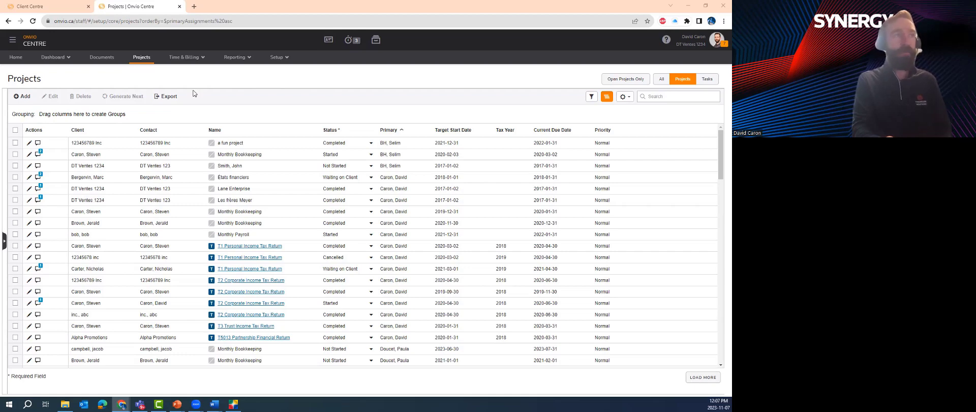
Start a new project and pick the existing individual client by searching their name
left_click(22, 96)
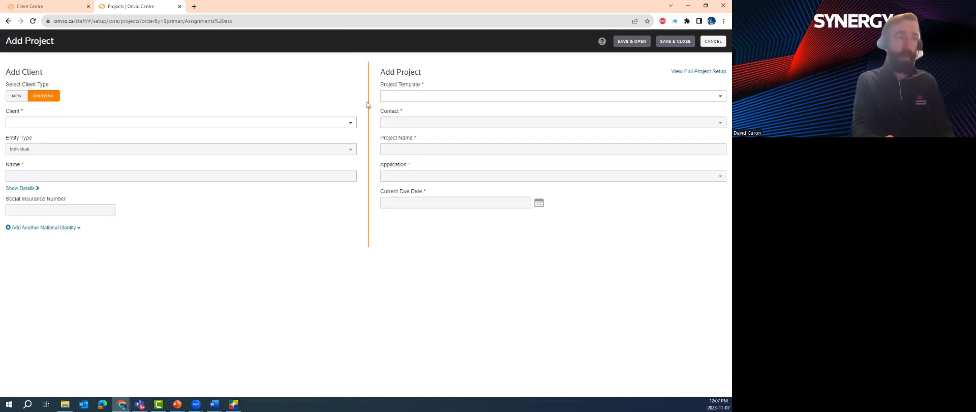
left_click(351, 123)
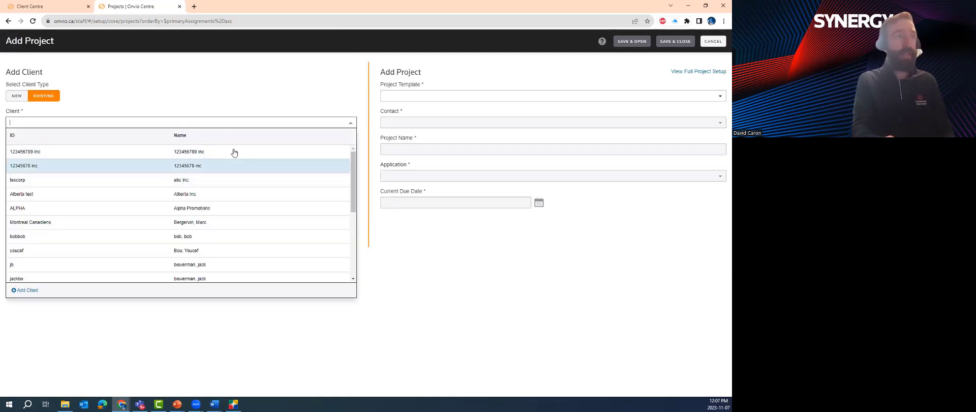
type("dean")
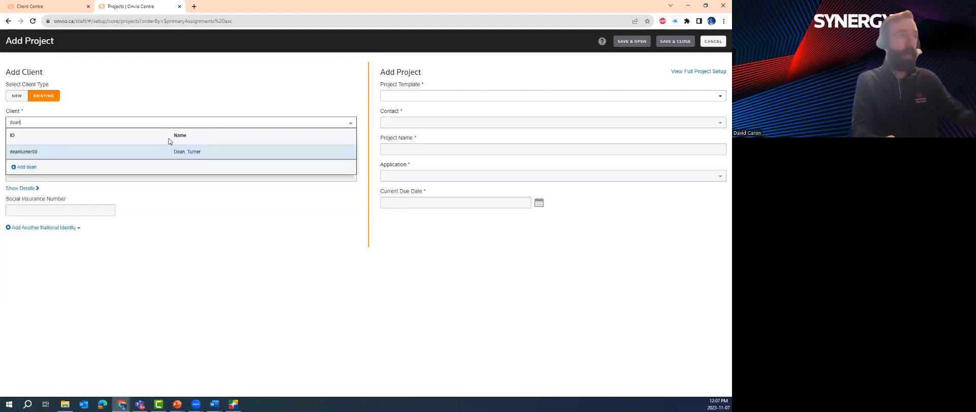
left_click(174, 155)
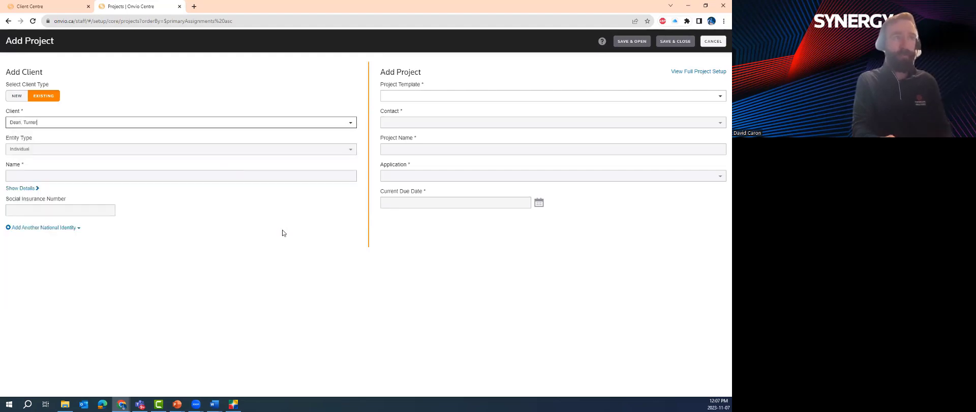
Choose the T1 Tax Return Self-Employed template and keep the 2024-06-17 due date
left_click(414, 94)
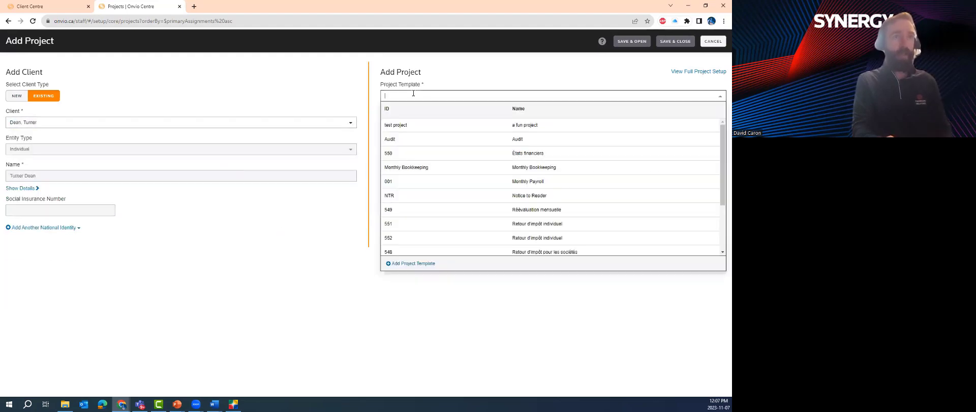
scroll(407, 163, "down", 5)
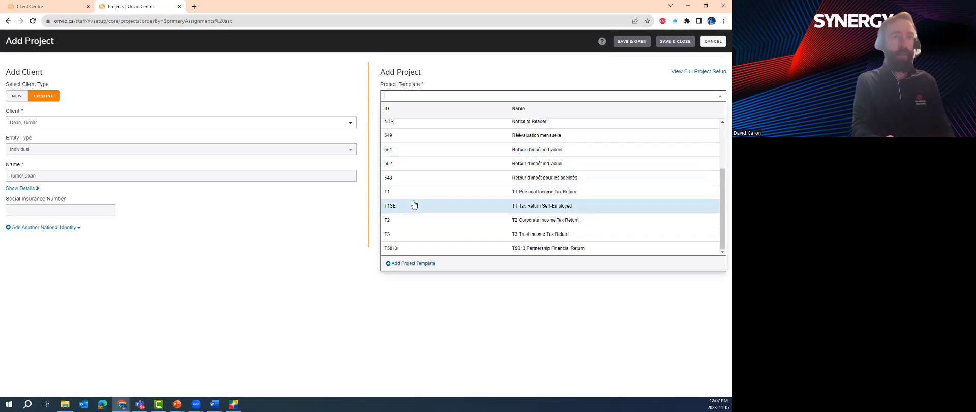
left_click(413, 204)
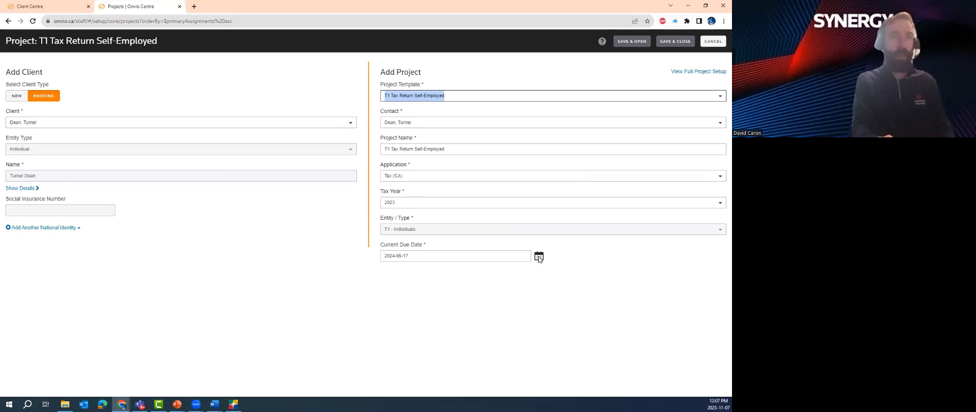
left_click(539, 256)
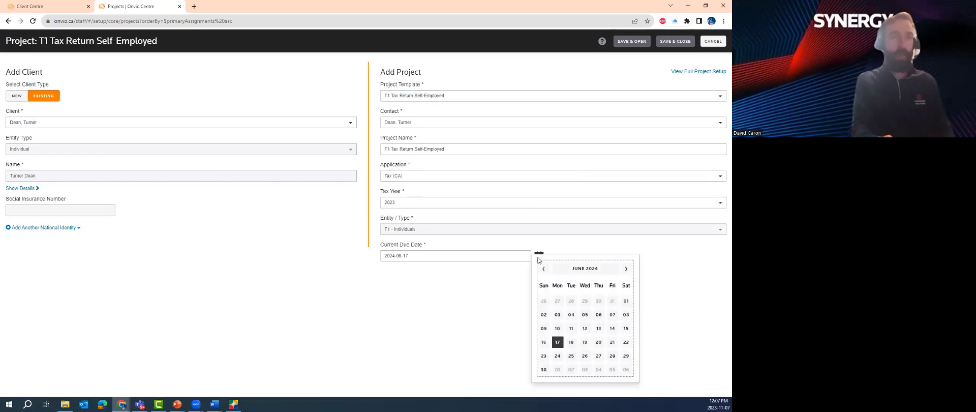
left_click(480, 325)
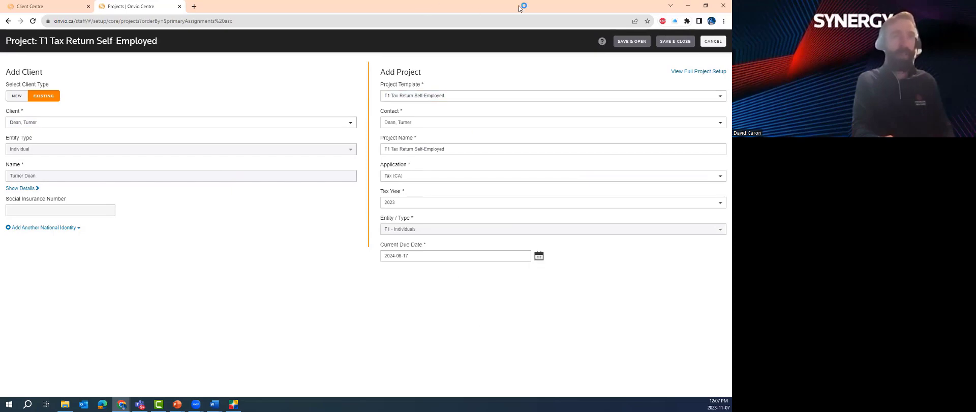
Save and close the new project to return to the Projects list
left_click(659, 44)
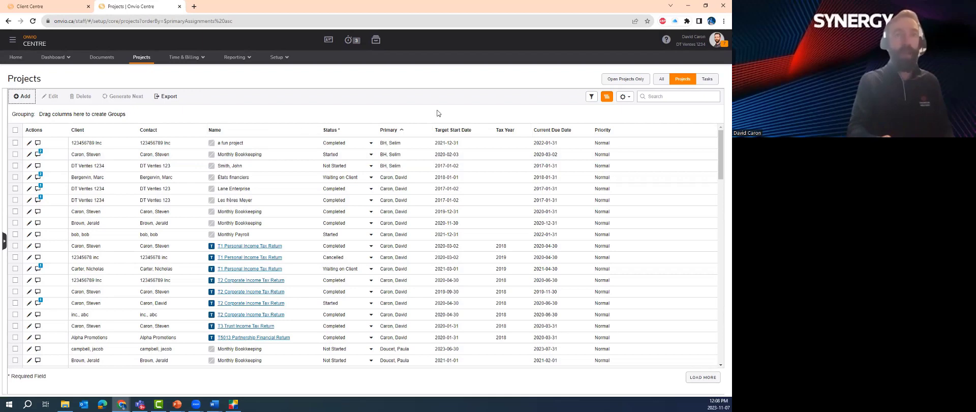
Check the Show/Hide Columns menu, then drag Priority ahead of Current Due Date
left_click(622, 96)
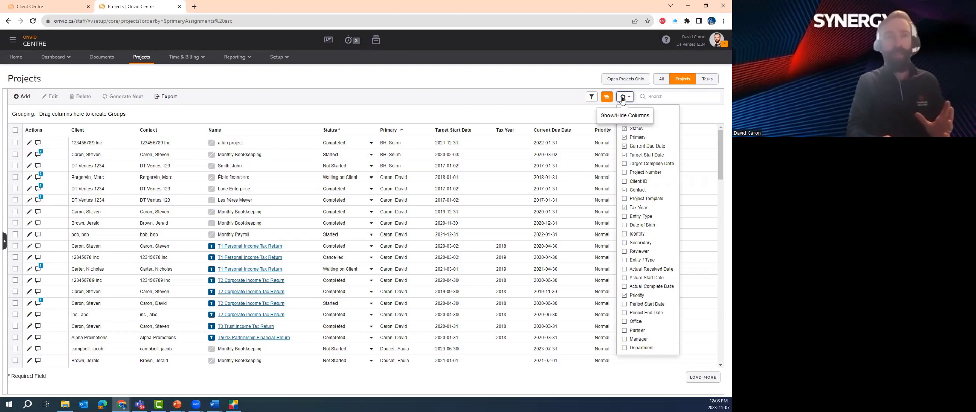
left_click(622, 97)
left_click_drag(606, 134, 540, 133)
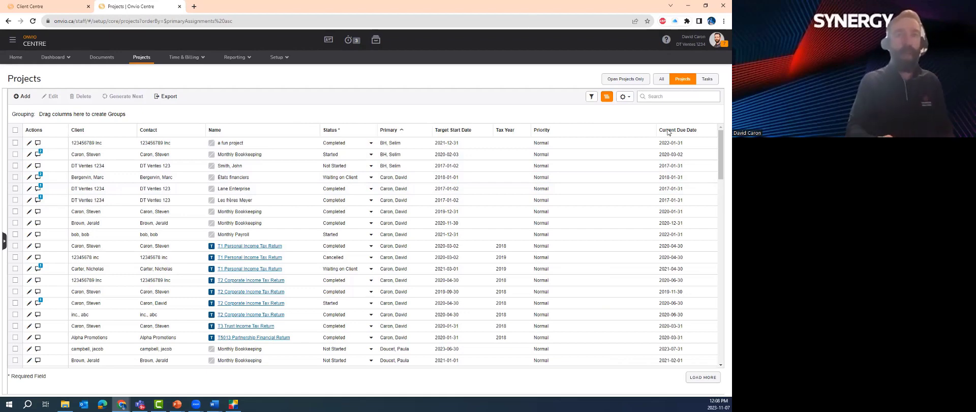
mouse_move(668, 132)
left_mouse_down()
mouse_move(219, 137)
mouse_move(82, 116)
left_mouse_up()
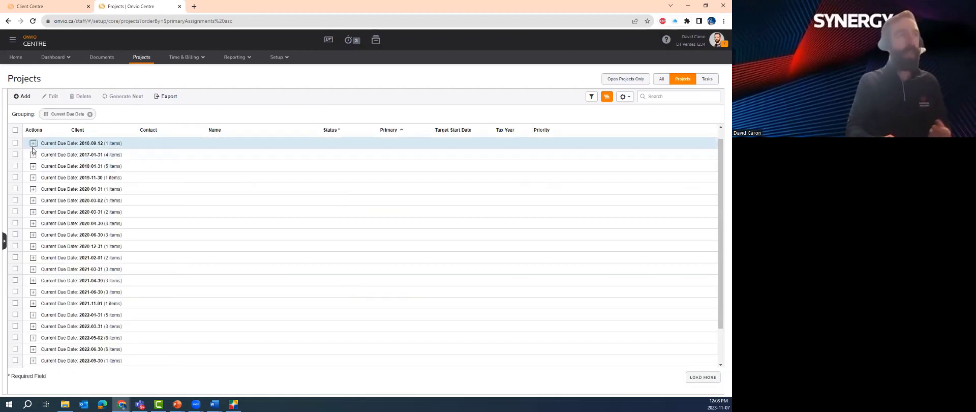
left_click(33, 143)
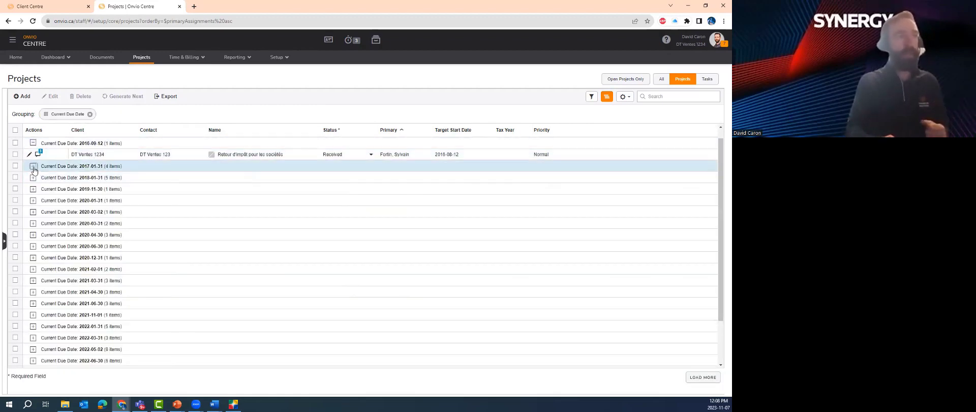
left_click(33, 166)
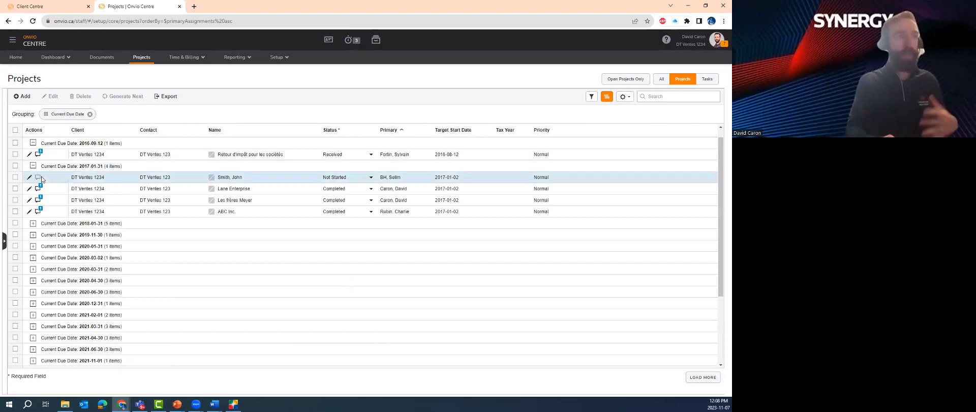
left_click(33, 223)
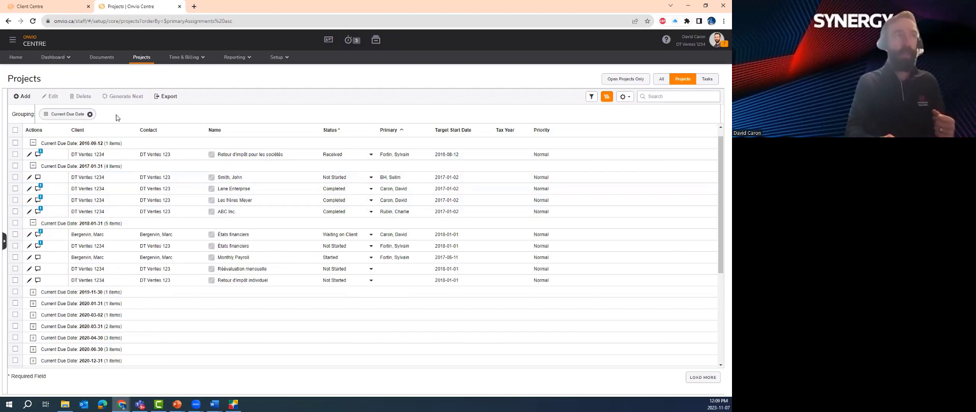
left_click(90, 114)
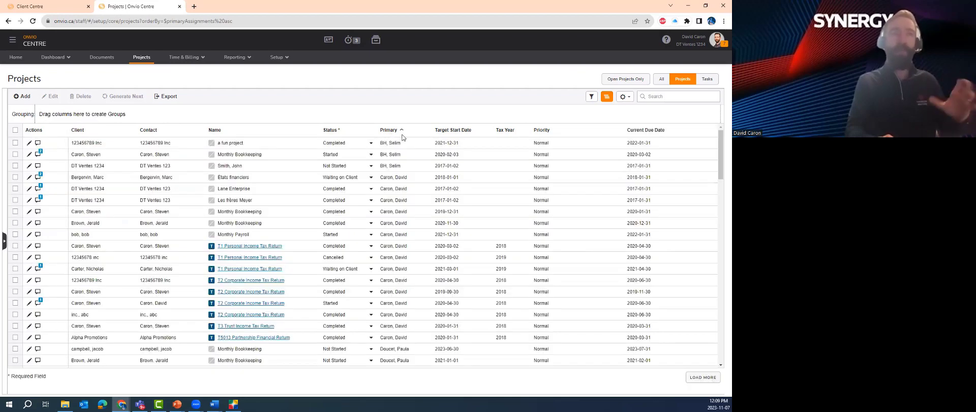
Group projects by Primary staff member, expand the 15-project group, then remove that grouping
left_click_drag(398, 134, 139, 135)
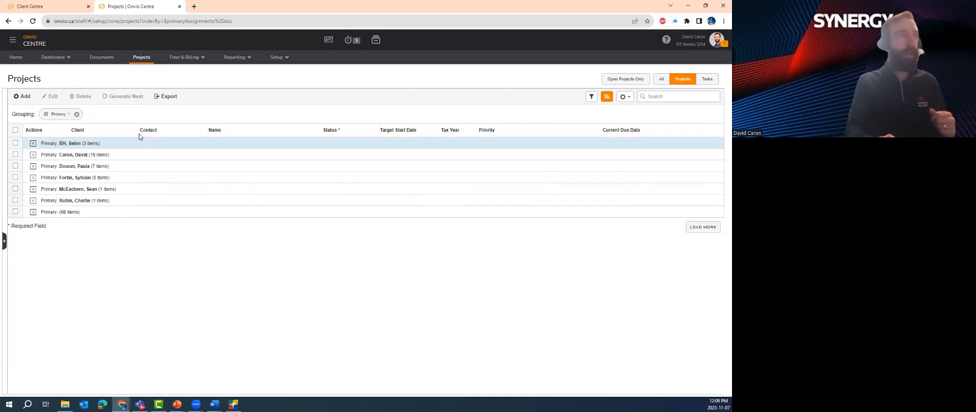
left_click(33, 154)
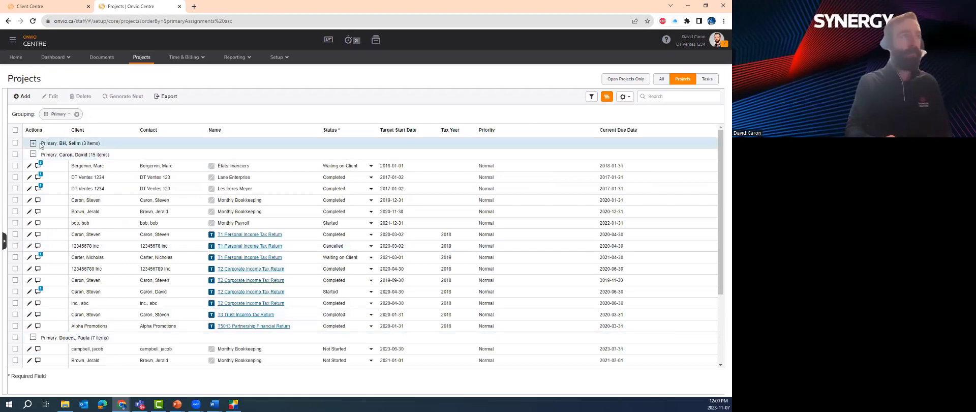
left_click(77, 114)
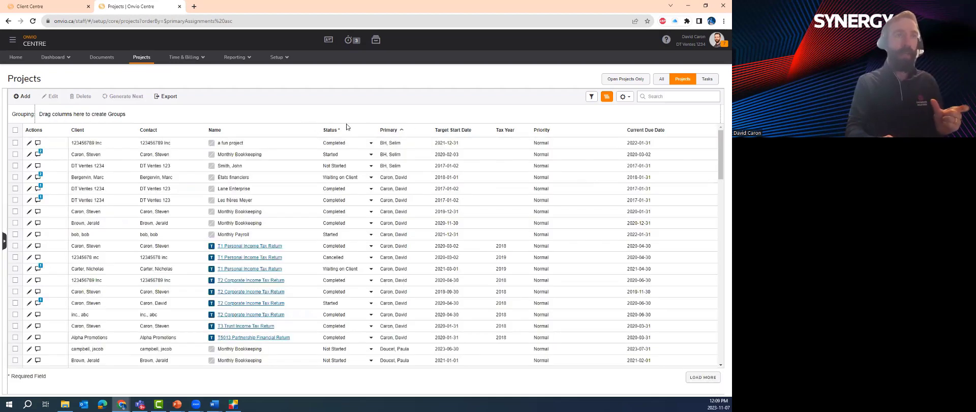
Group by Primary then Current Due Date, expand the 2017-01-31 and 2018-01-31 subgroups, then drop Primary
left_click_drag(391, 132, 233, 120)
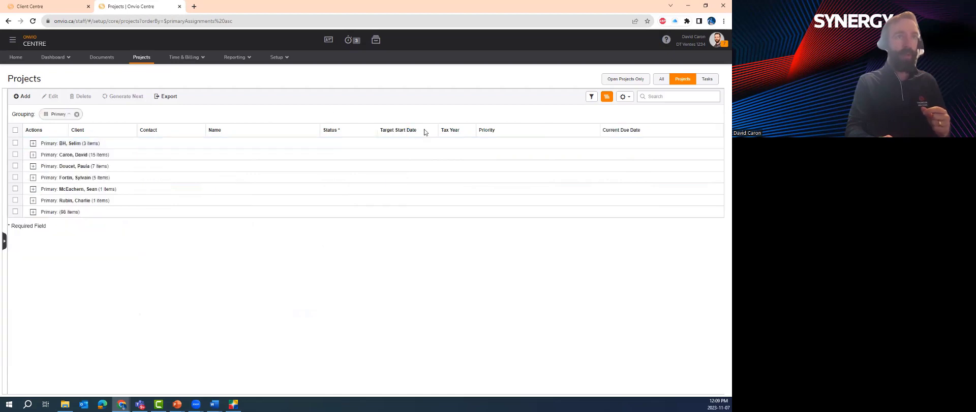
left_click_drag(615, 129, 116, 115)
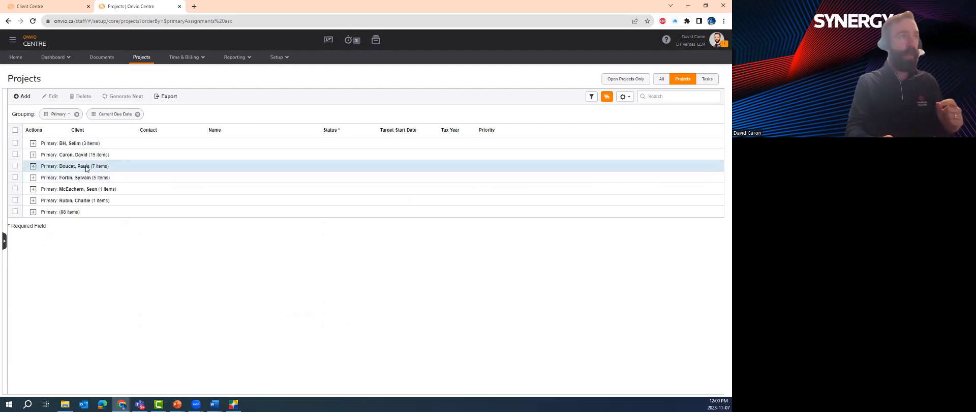
left_click(32, 155)
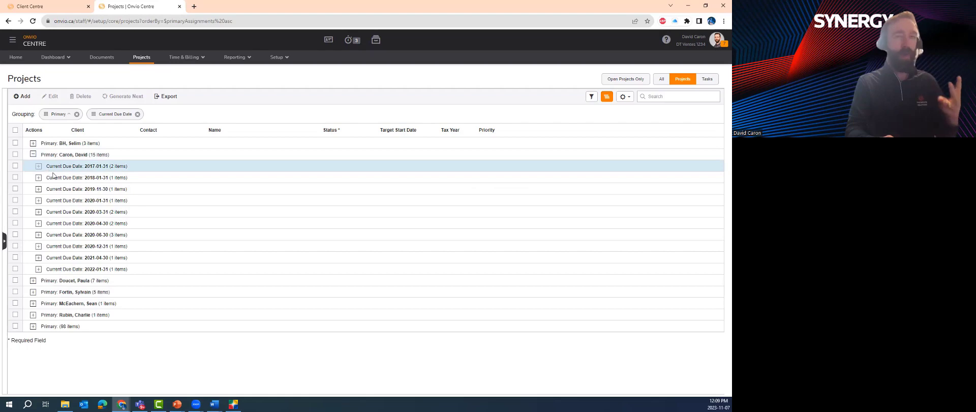
left_click(38, 166)
left_click(38, 201)
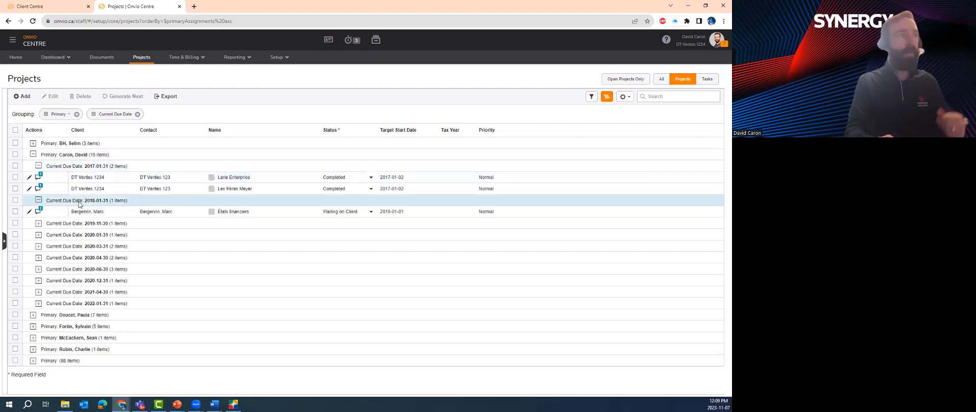
left_click(77, 115)
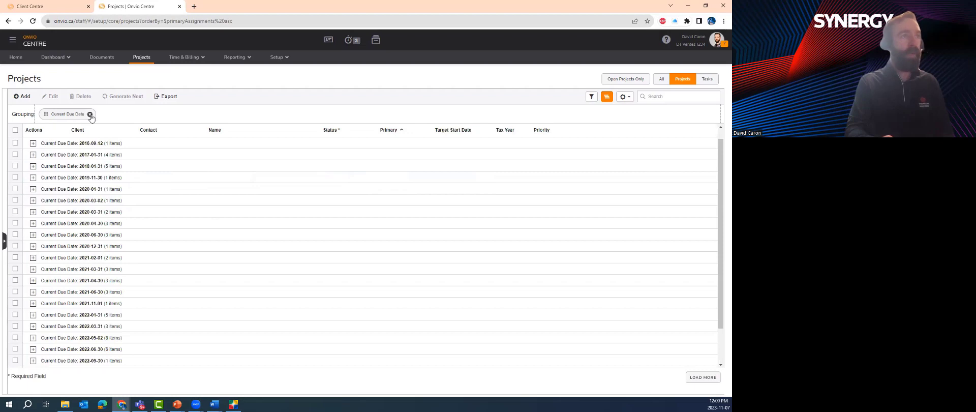
Remove the due date grouping and filter the list to Not Started Monthly Bookkeeping projects
left_click(90, 114)
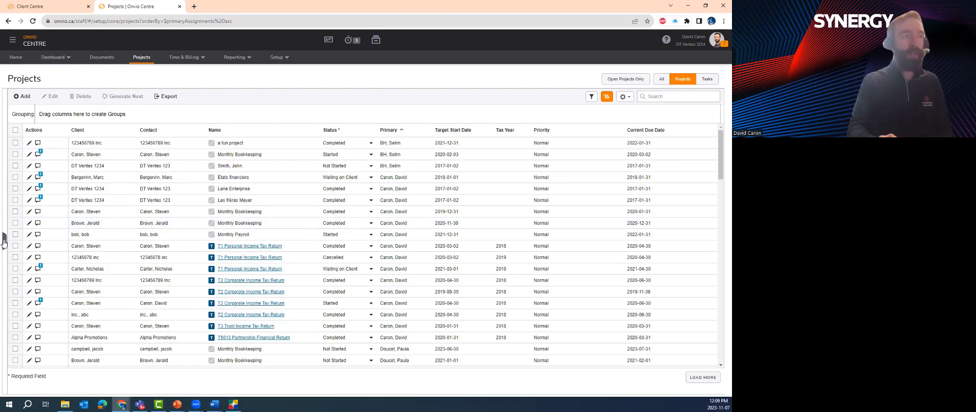
left_click(3, 241)
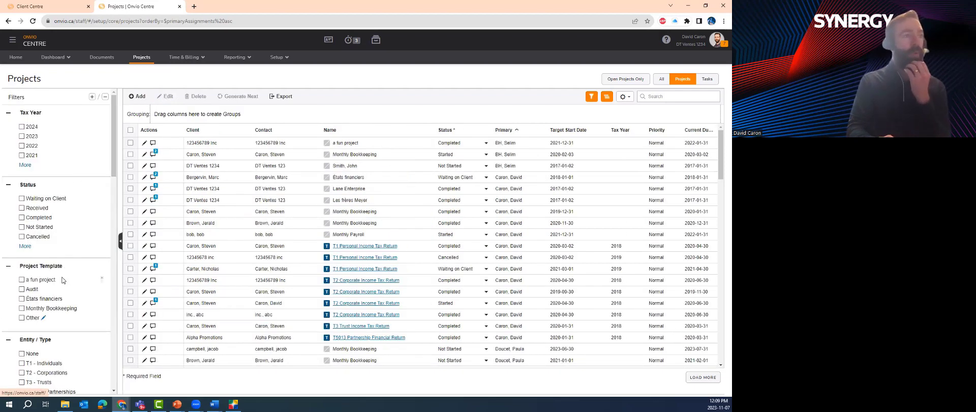
left_click(22, 308)
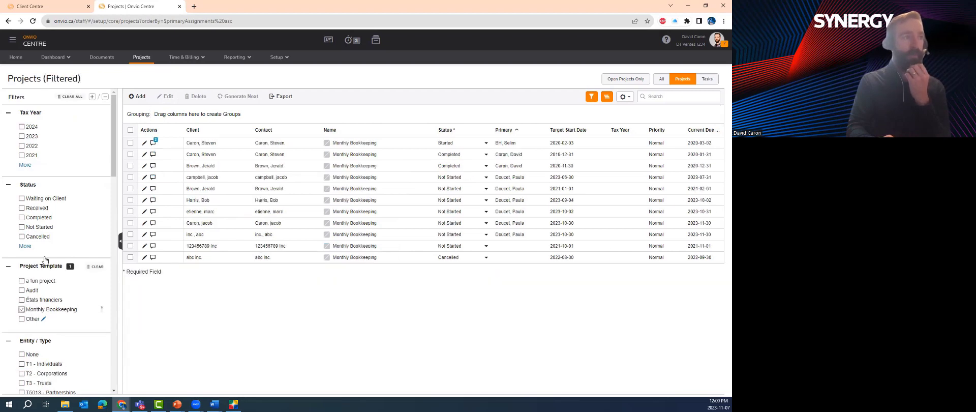
left_click(22, 229)
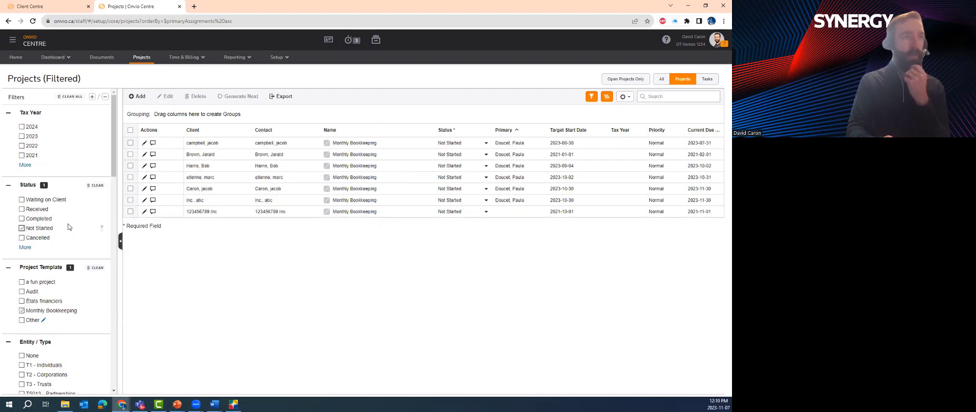
scroll(69, 227, "down", 4)
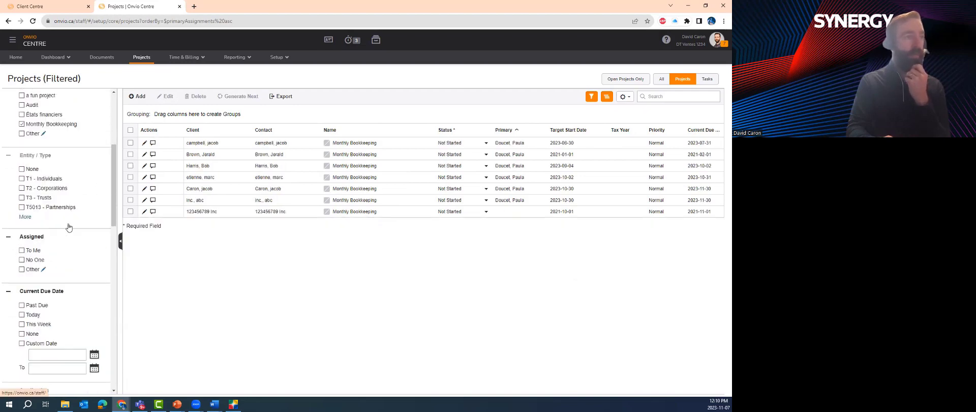
scroll(68, 227, "up", 3)
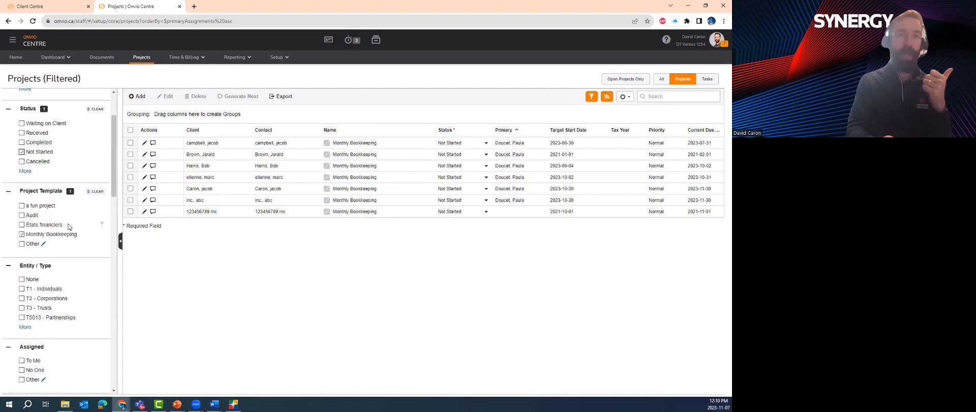
scroll(69, 227, "down", 4)
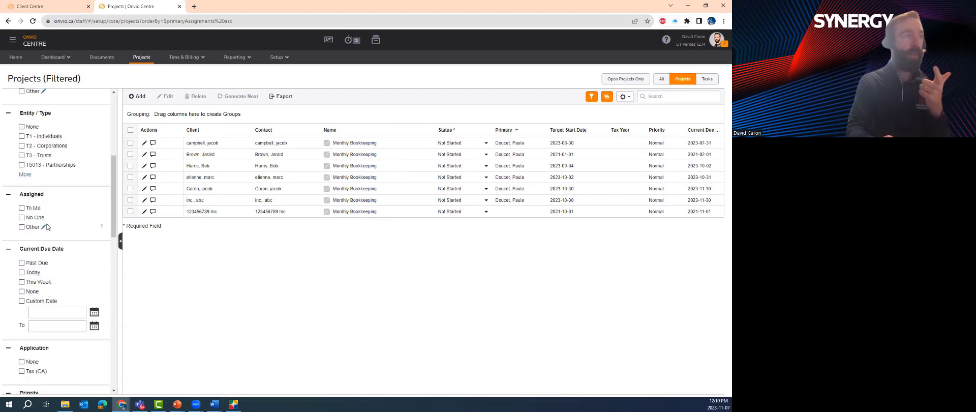
Try the To Me and This Week filters, then clear both again
left_click(22, 208)
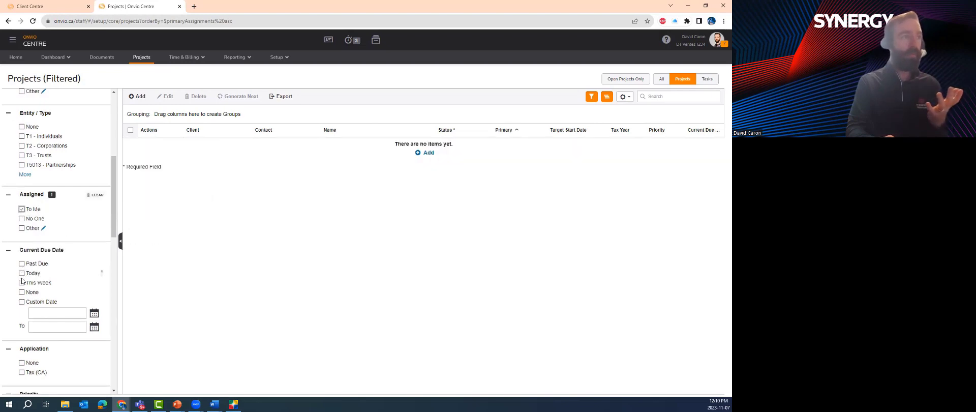
left_click(22, 283)
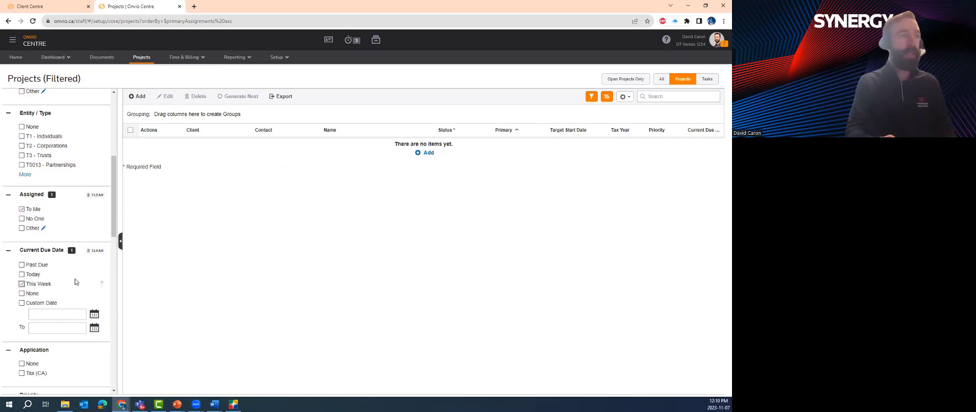
left_click(95, 250)
left_click(94, 196)
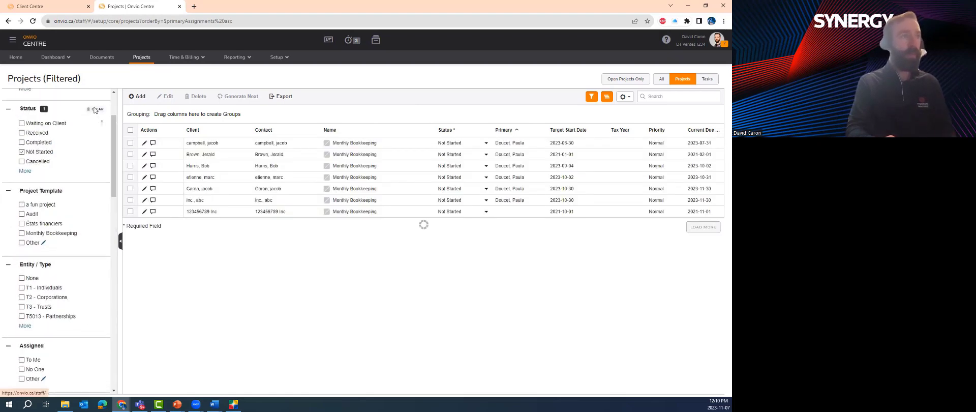
Clear the Status filter, toggle This Week off, and filter to T1 - Individuals assigned To Me
left_click(96, 109)
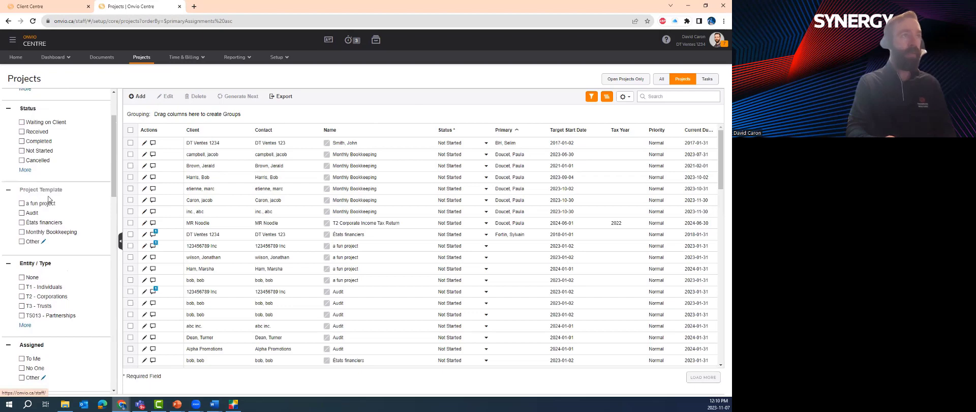
scroll(49, 203, "down", 3)
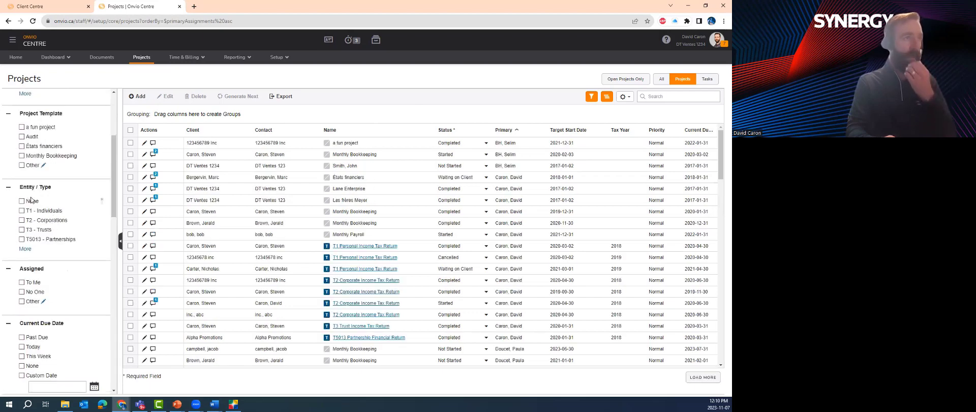
scroll(52, 227, "down", 3)
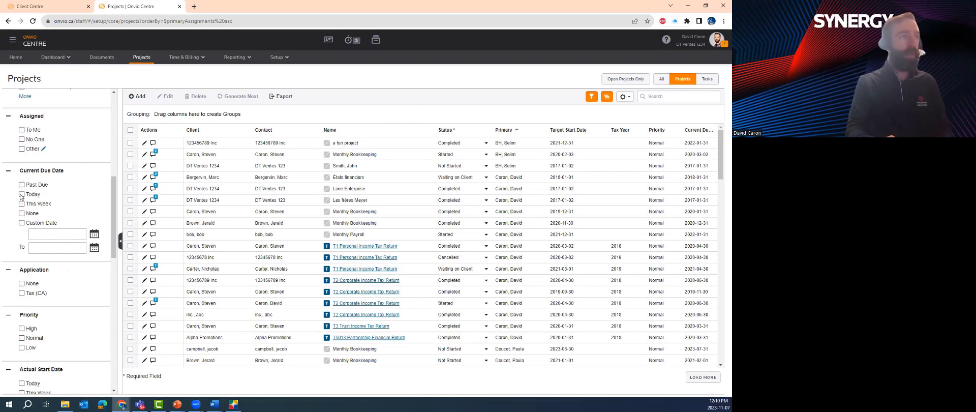
left_click(21, 204)
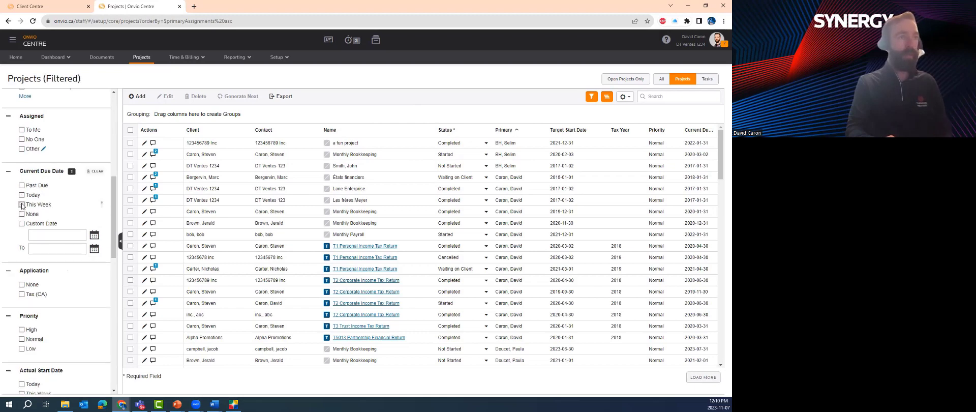
left_click(21, 205)
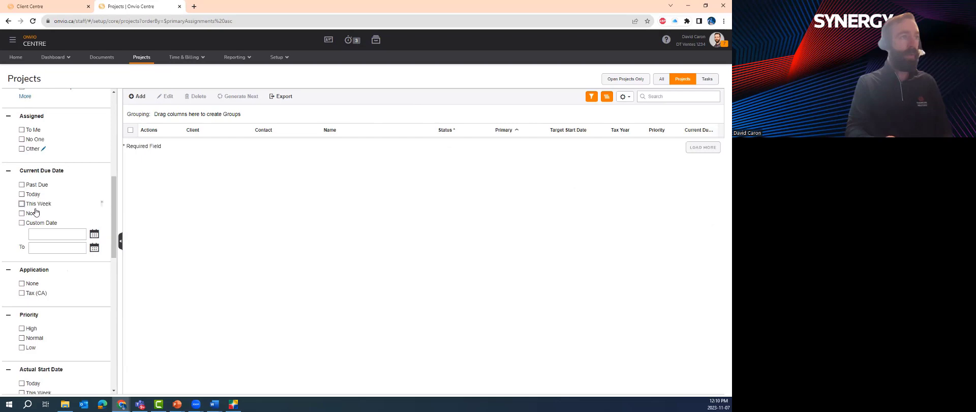
scroll(30, 223, "up", 4)
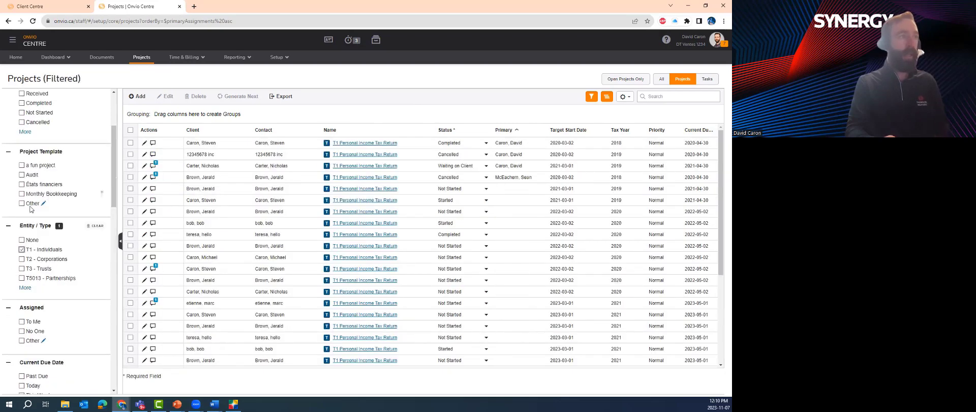
scroll(40, 203, "down", 2)
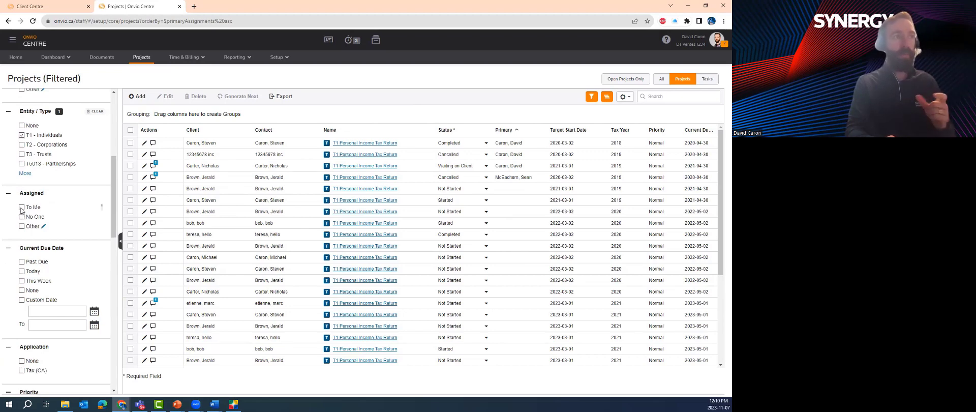
left_click(21, 207)
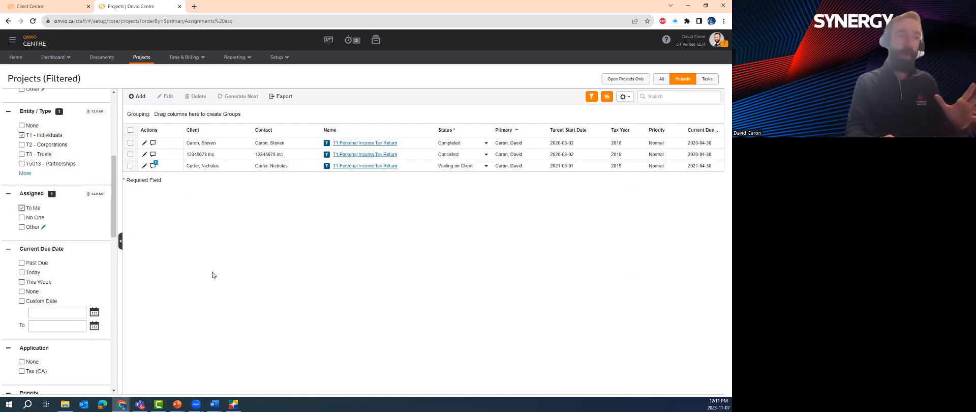
Switch to DT Max showing the client's 2022 T1 return at Client letter p5
left_click(233, 404)
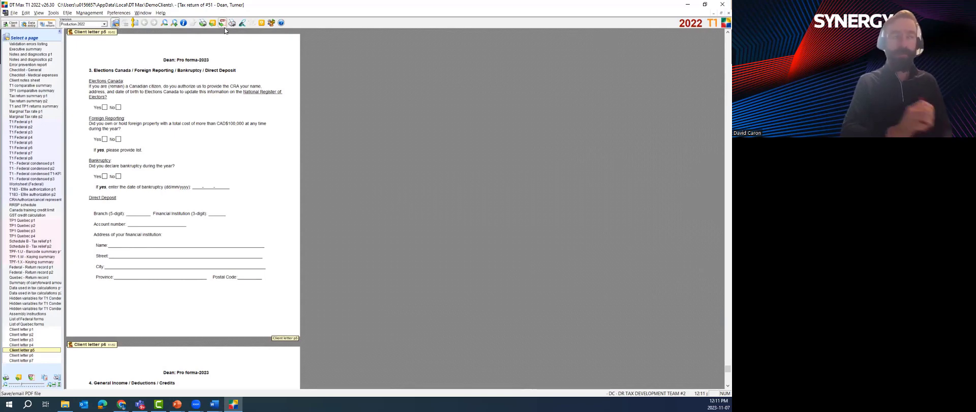
Generate a Client copy PDF with Send to Onvio Client Centre checked, overwriting the stored file
left_click(222, 23)
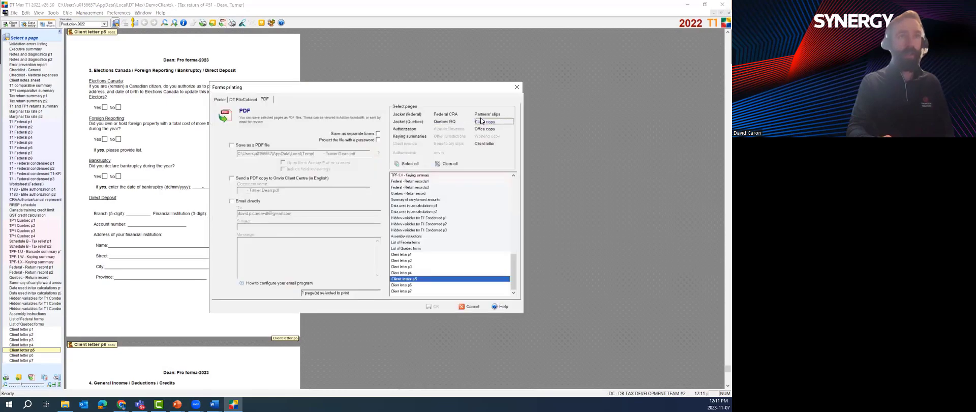
left_click(476, 122)
left_click(232, 178)
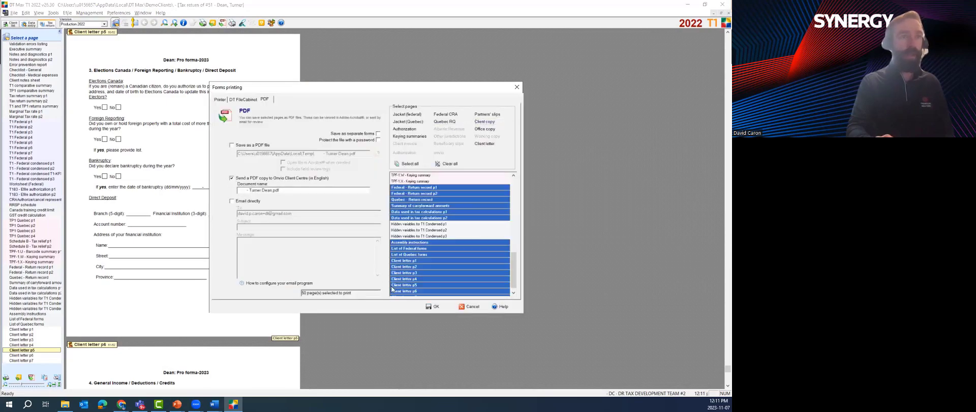
left_click(433, 306)
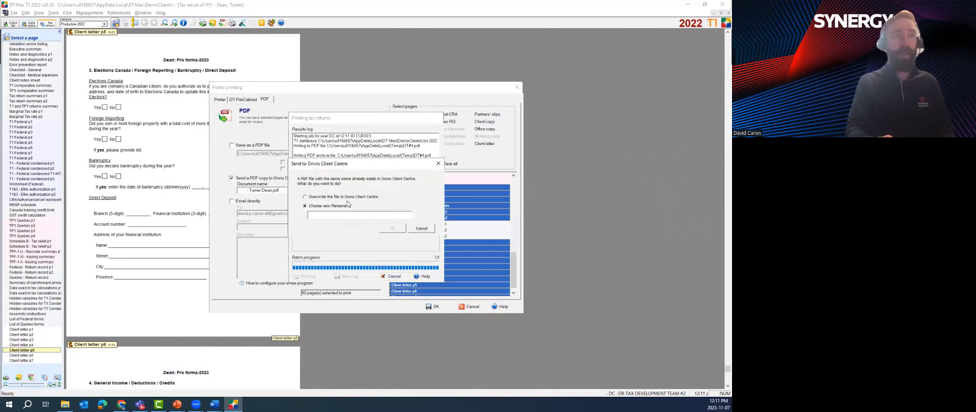
left_click(325, 197)
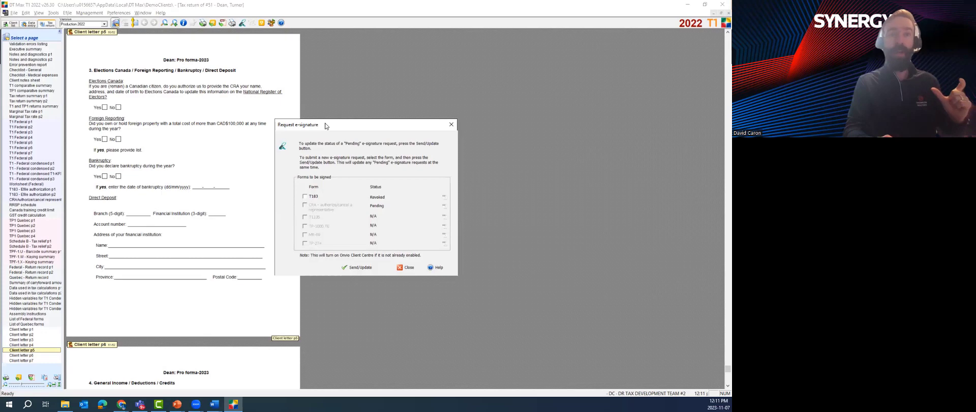
Send the pending T183 e-signature request and dismiss the confirmation
left_click_drag(325, 125, 314, 119)
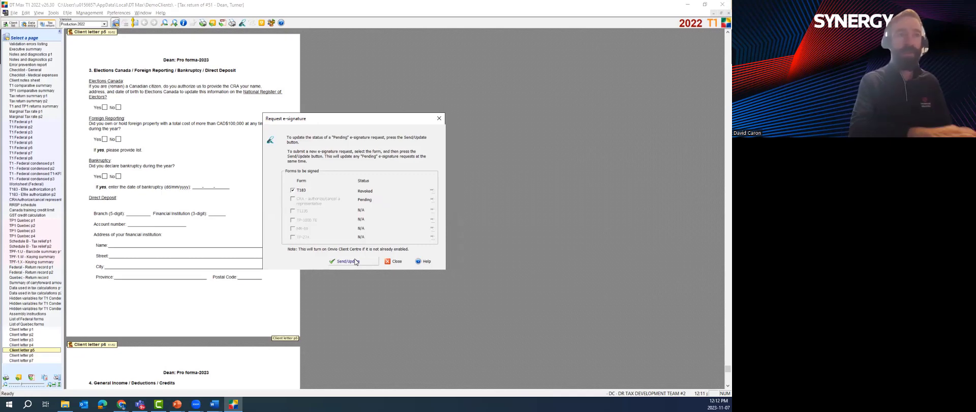
left_click(344, 260)
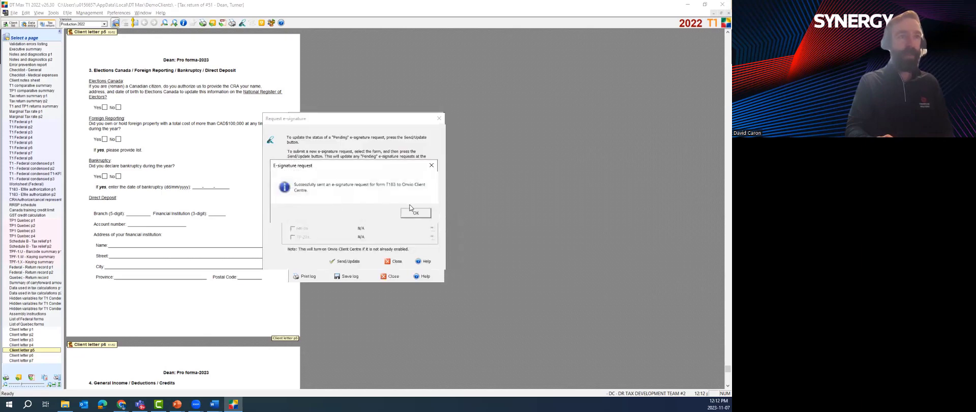
left_click(414, 212)
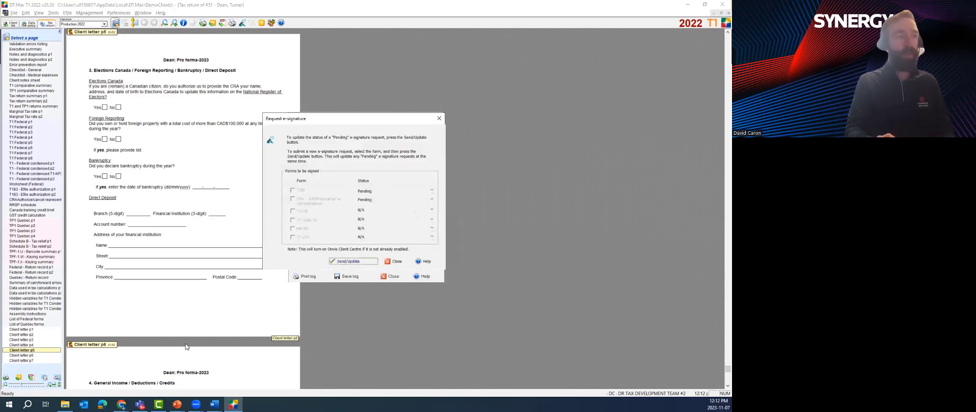
Switch to the Onvio Chrome window and its Client Centre tab
left_click(121, 404)
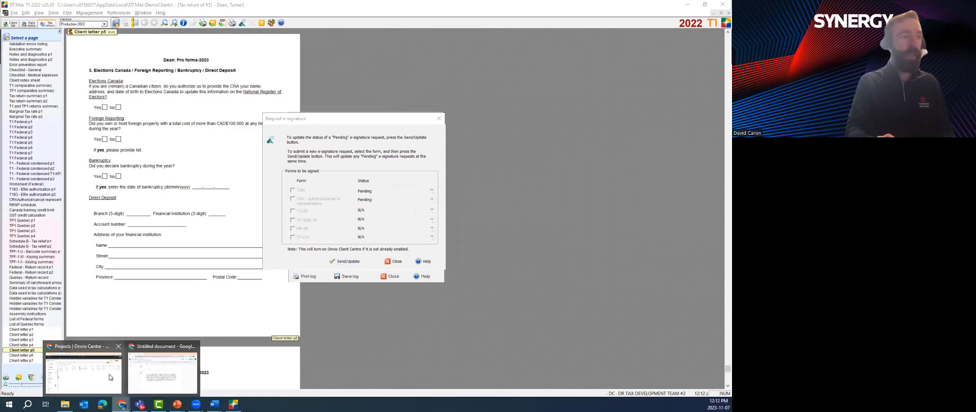
left_click(112, 379)
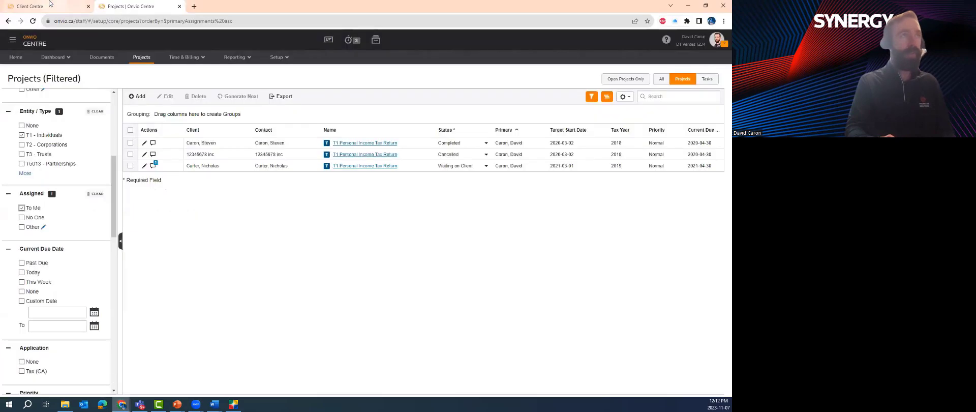
left_click(51, 6)
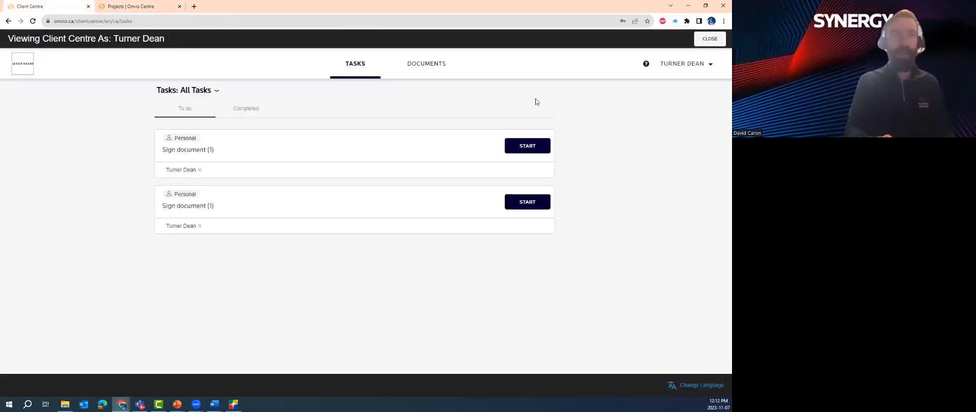
Open 2022 Tax Return.pdf from Tax Return (2022) Client Documents, scroll through it, then close it
left_click(438, 70)
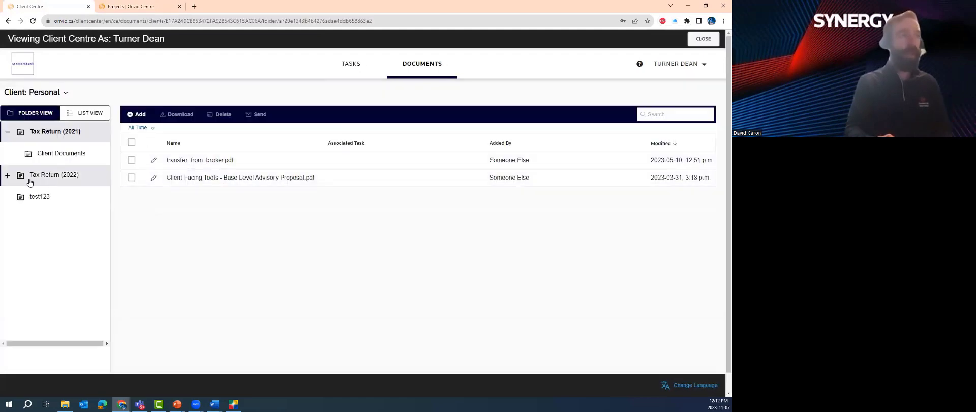
left_click(28, 175)
left_click(61, 197)
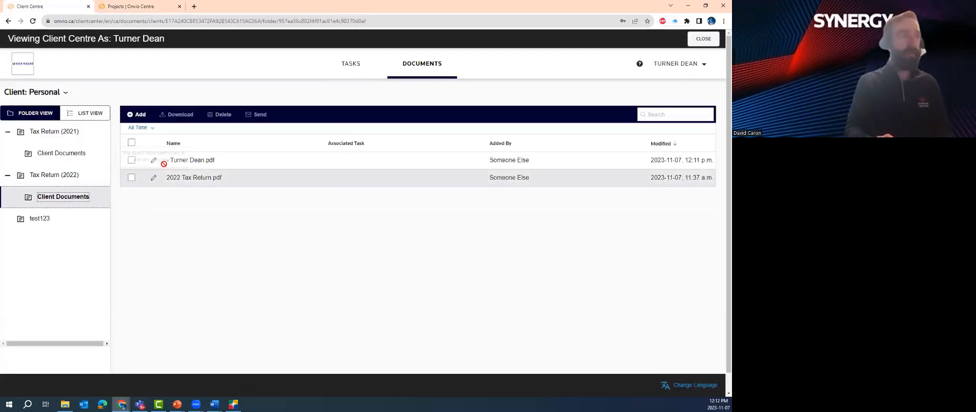
left_click(179, 177)
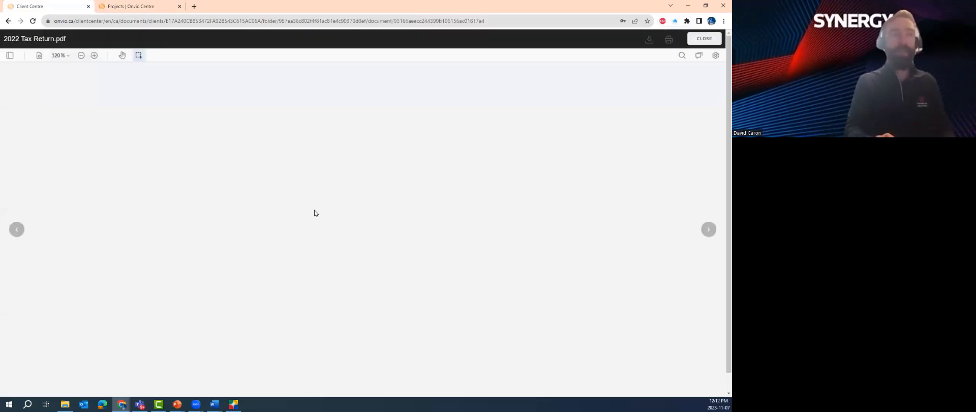
scroll(329, 158, "down", 1)
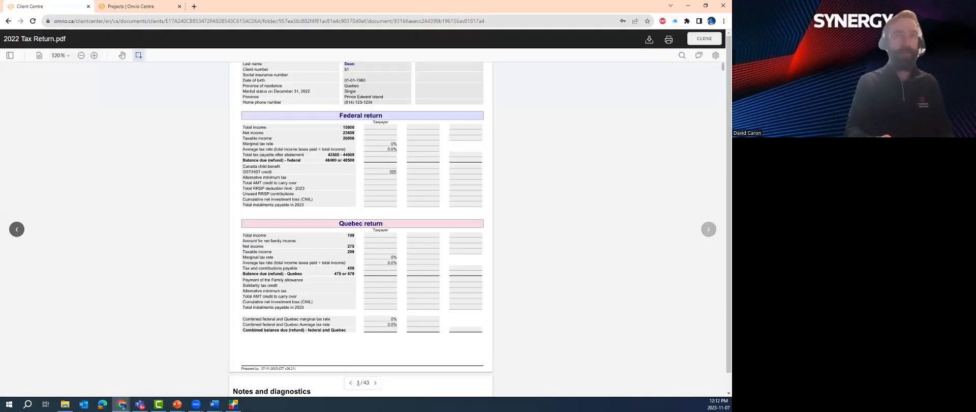
scroll(713, 133, "down", 20)
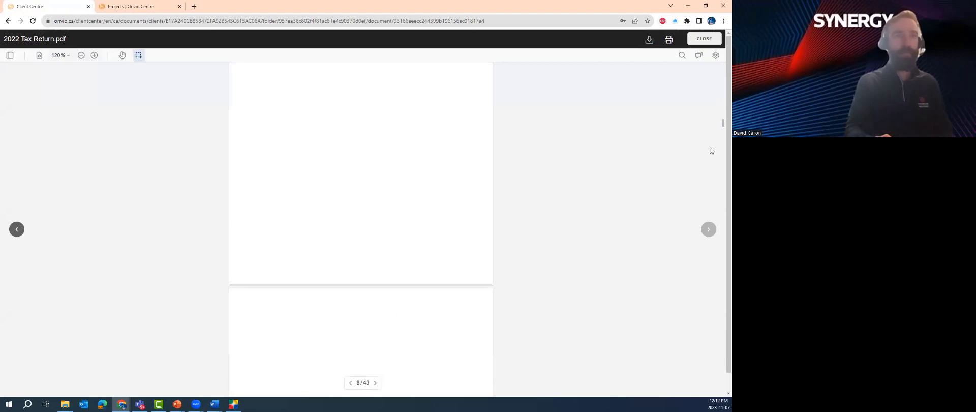
scroll(532, 152, "down", 4)
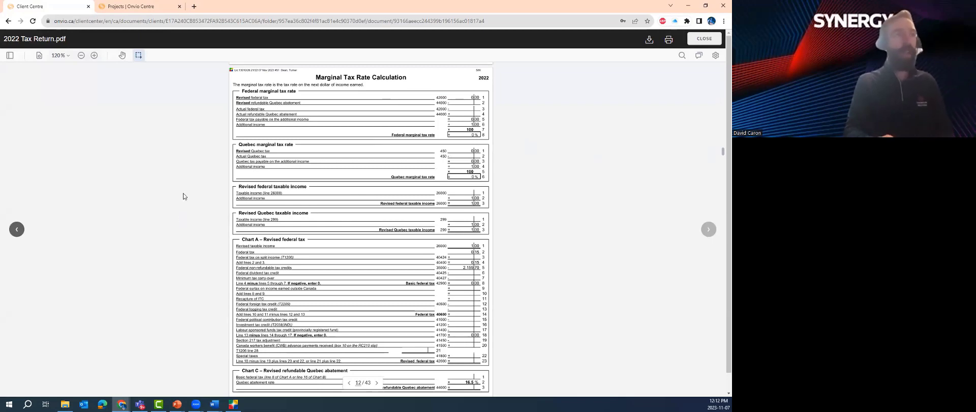
scroll(183, 196, "up", 3)
scroll(183, 196, "up", 3)
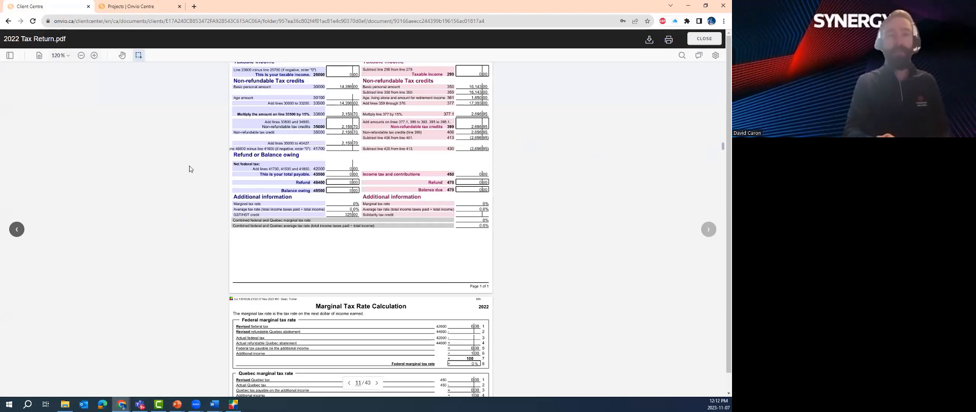
left_click(700, 43)
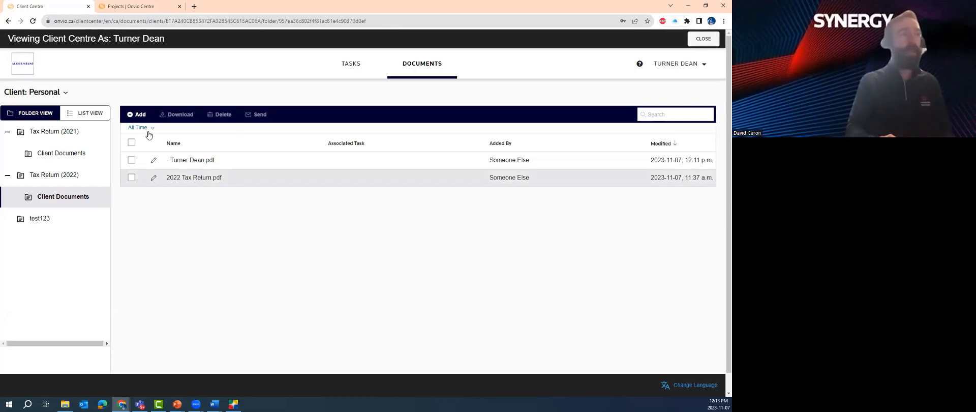
Open and cancel the Add Document dialog, then return to the TASKS list
left_click(139, 114)
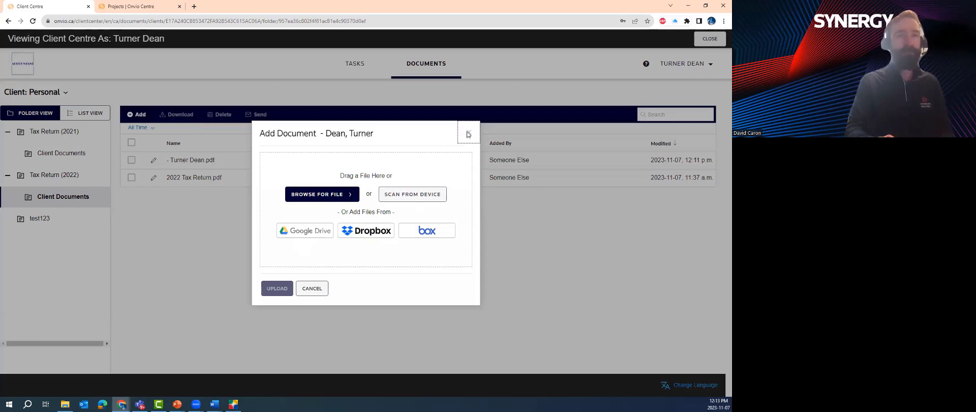
left_click(468, 134)
left_click(349, 74)
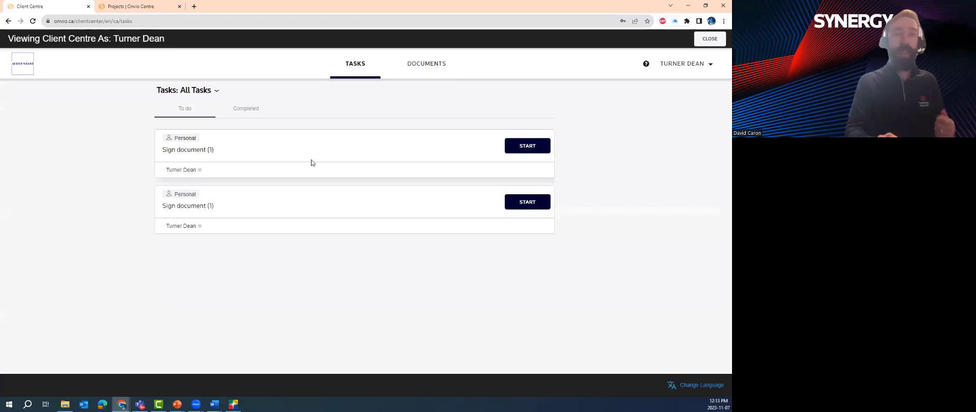
Start the signing task, agree to the electronic signature terms, and open the document for review
left_click(518, 148)
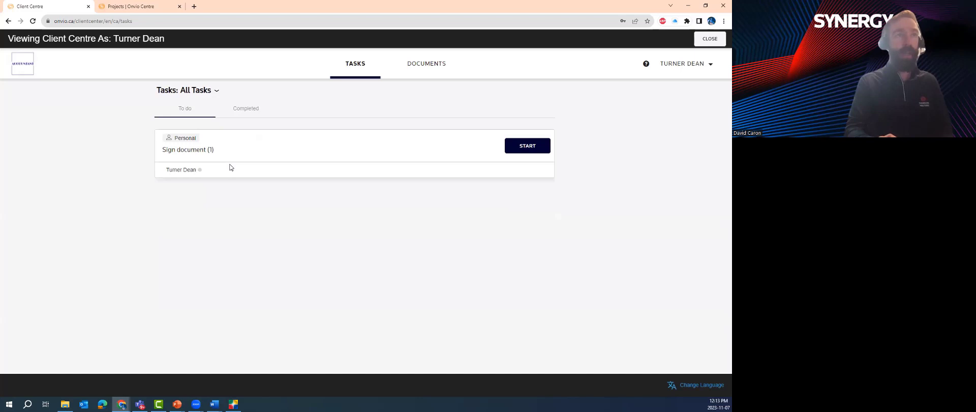
left_click(470, 148)
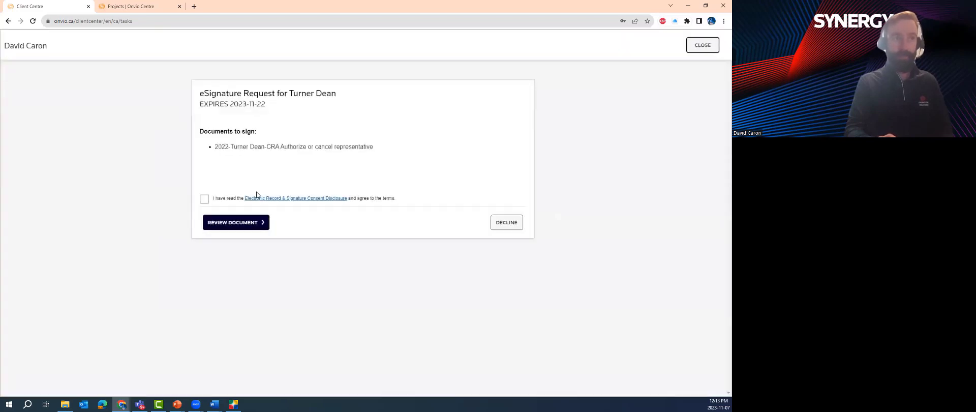
left_click(237, 226)
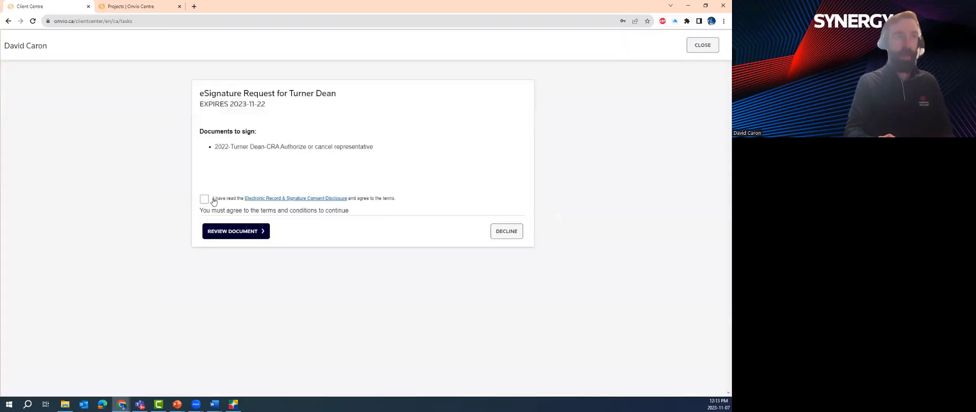
left_click(205, 199)
left_click(223, 223)
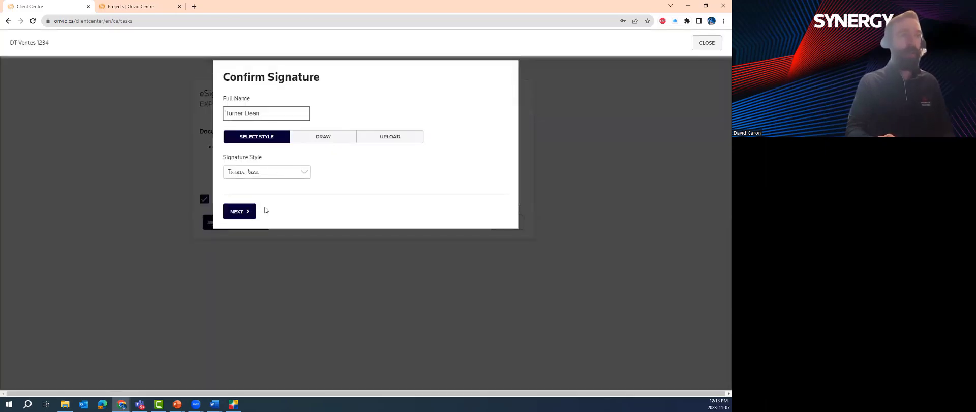
Sign the CRA Authorize or cancel representative form, submit it, and return to the task list
left_click(244, 211)
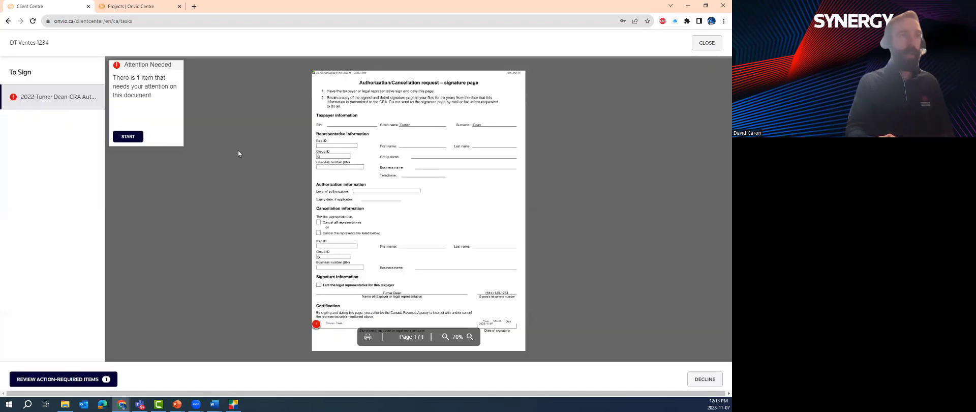
left_click(139, 139)
left_click(292, 304)
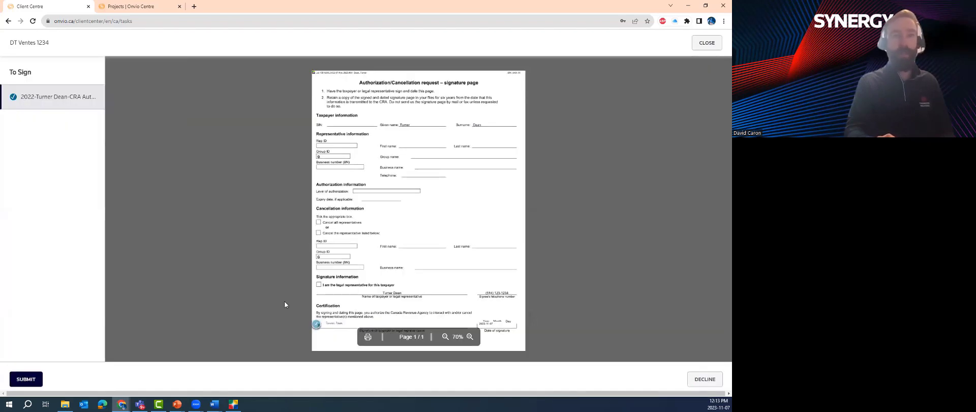
left_click(29, 388)
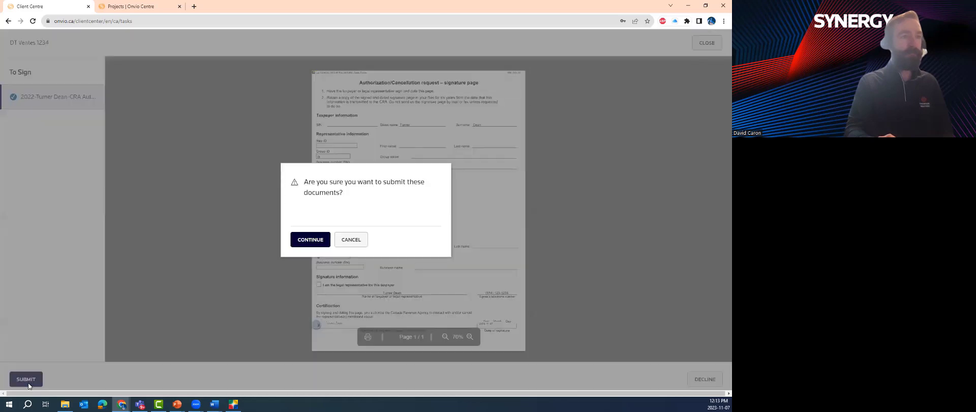
left_click(297, 241)
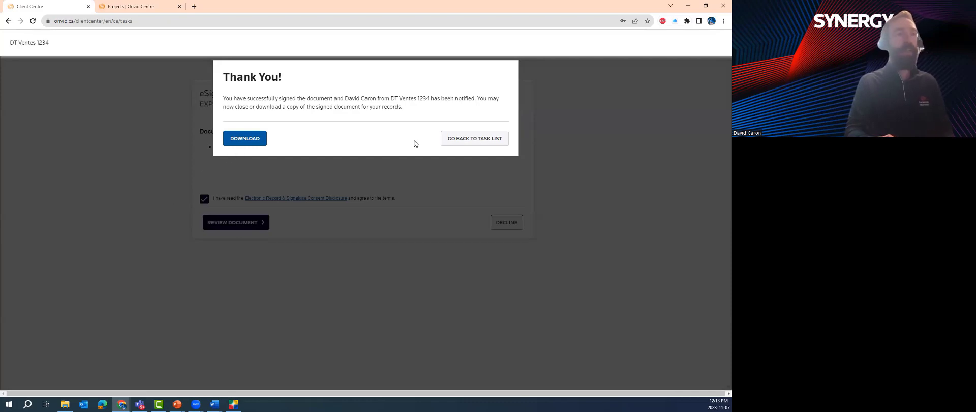
left_click(452, 140)
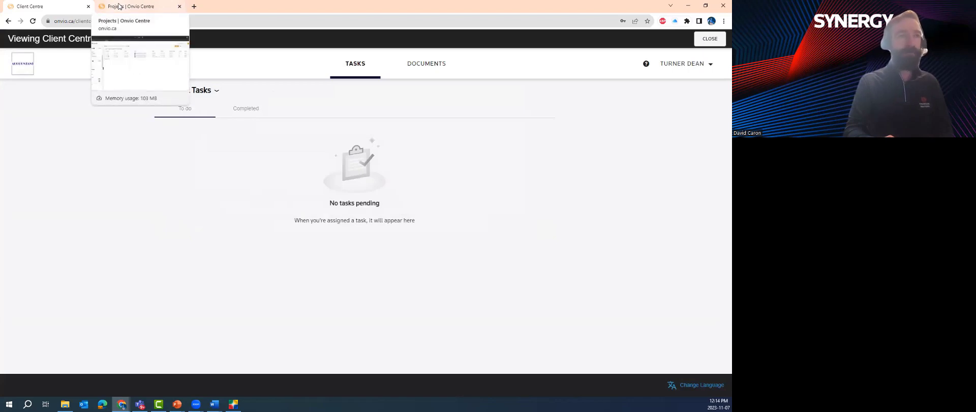
Return to the filtered Onvio Projects list and bring up the Time & Billing menu
left_click(119, 7)
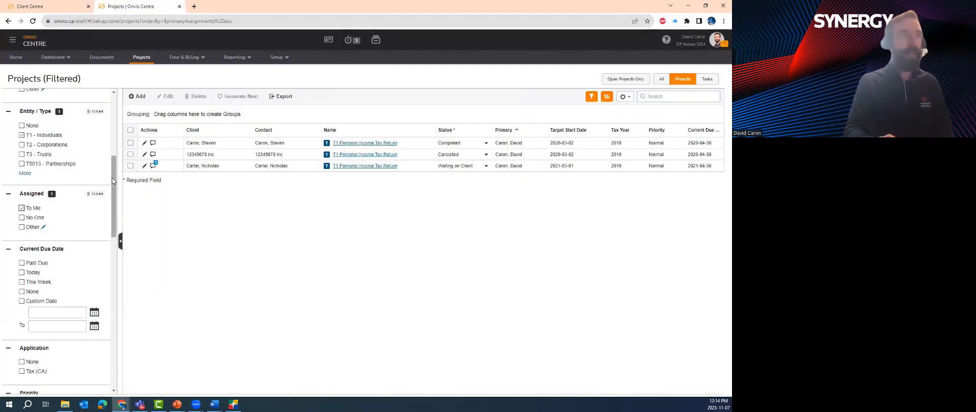
left_click_drag(113, 181, 113, 120)
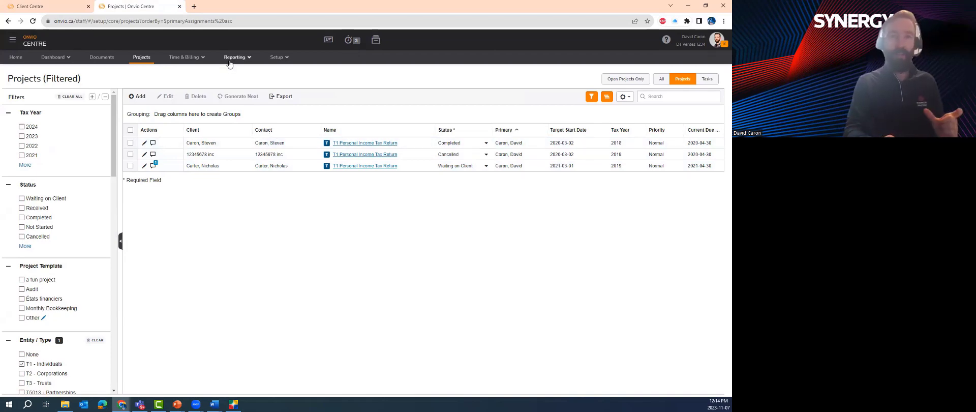
left_click(186, 57)
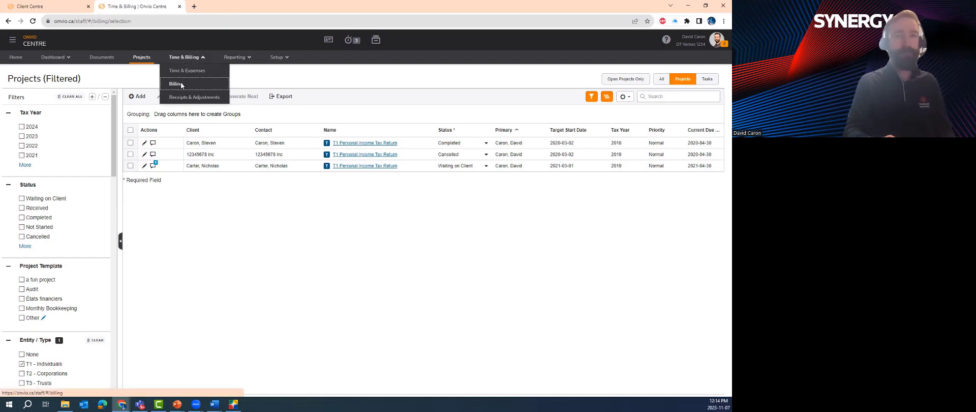
On the Billing page, select the client with $175.00 WIP and start a Detail Bill
left_click(176, 83)
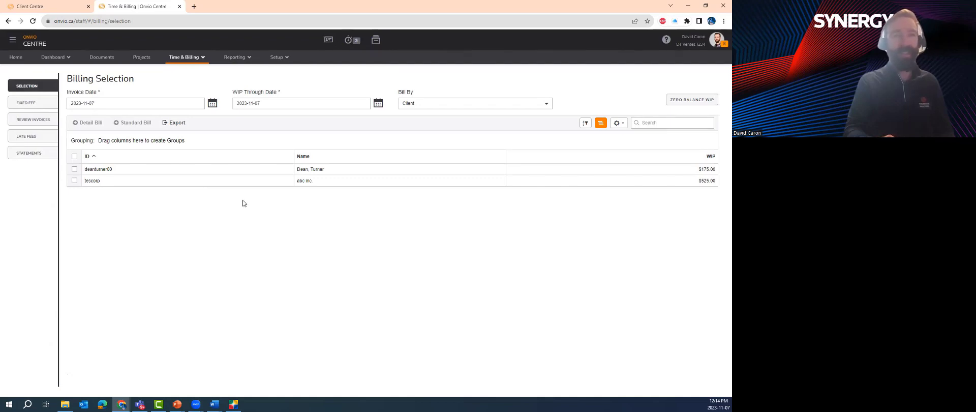
left_click(74, 169)
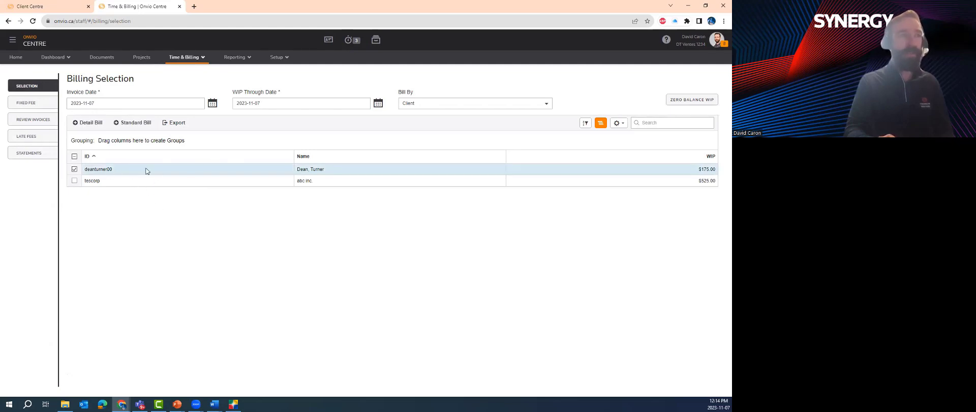
left_click(81, 124)
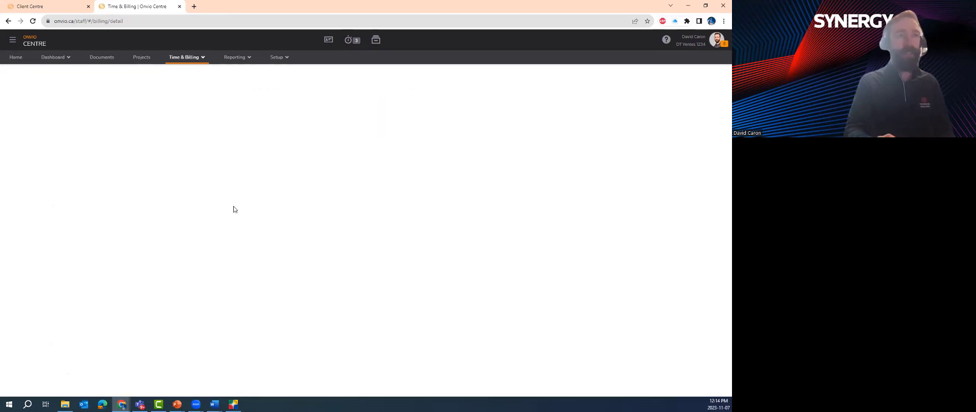
scroll(205, 172, "down", 1)
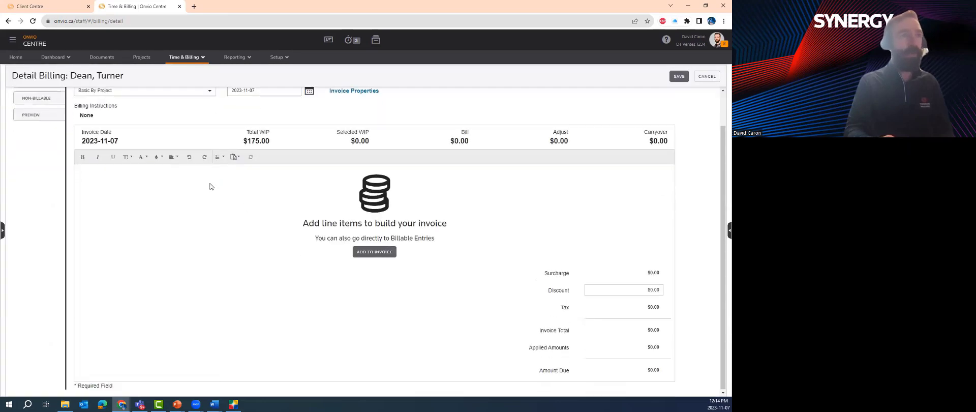
Add the client meeting time entry as a $175.00 invoice line, then preview the invoice
left_click(366, 252)
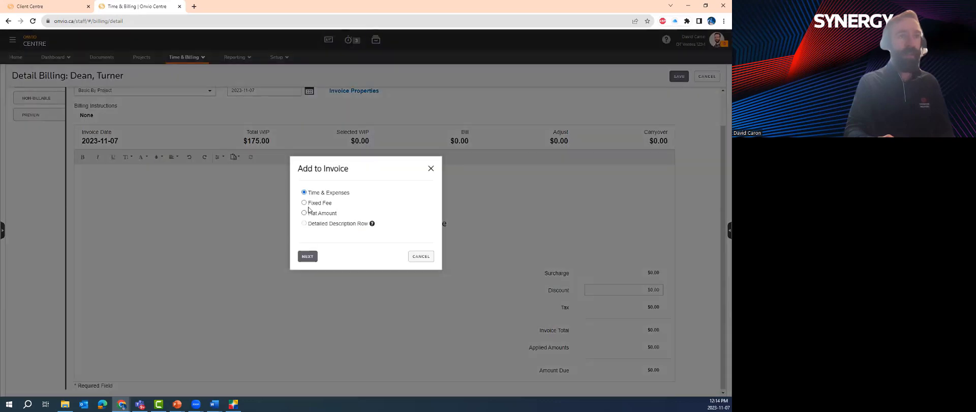
left_click(304, 203)
left_click(307, 193)
left_click(307, 256)
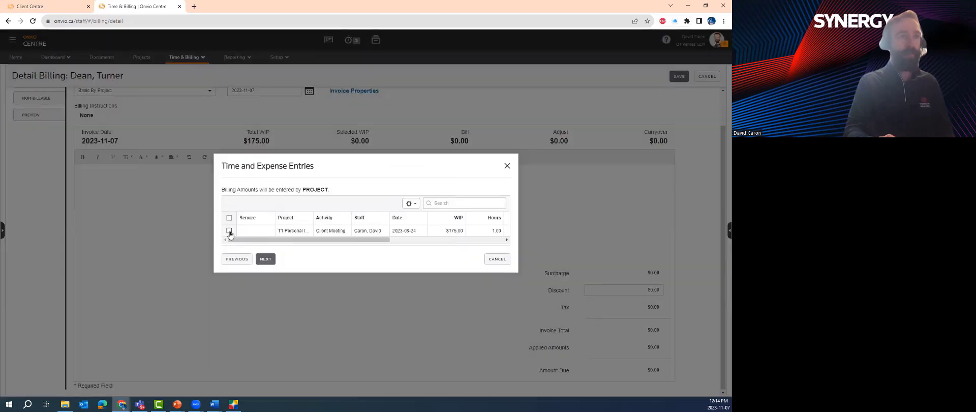
left_click(228, 231)
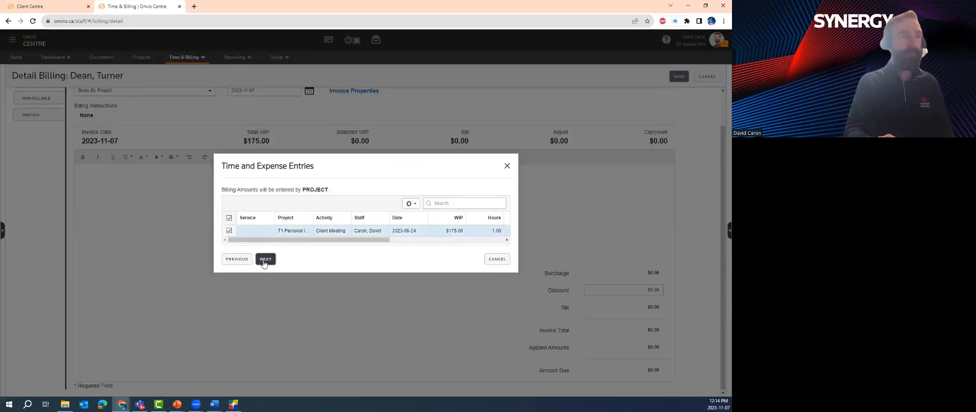
left_click(264, 259)
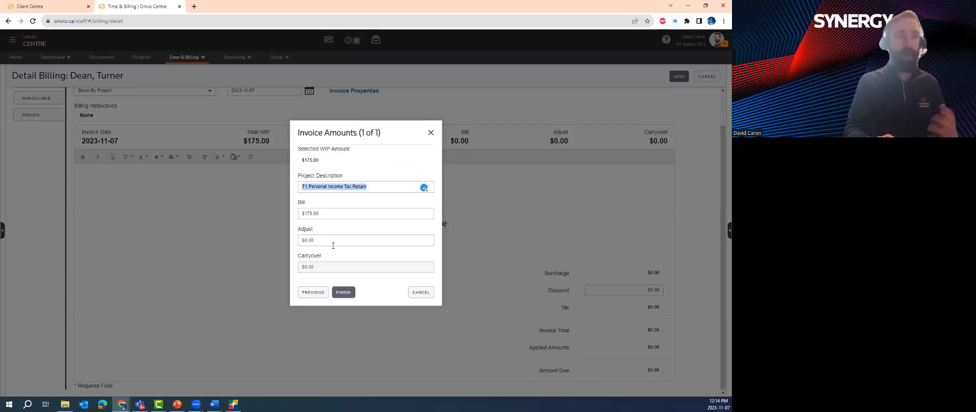
key("Return")
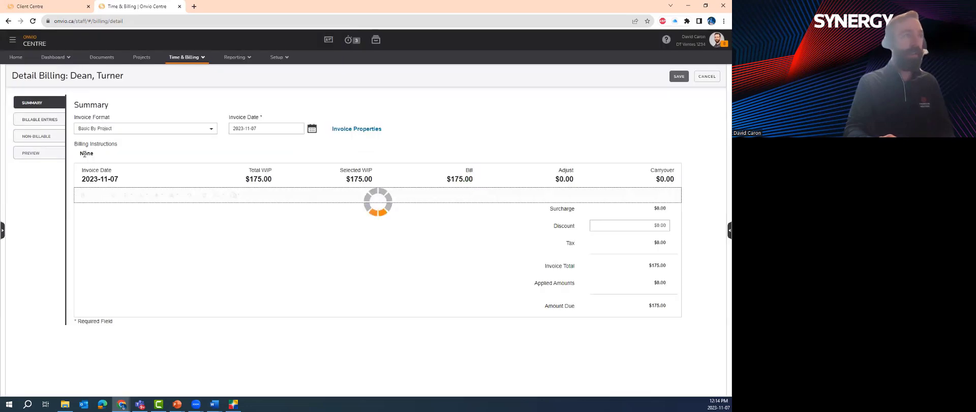
left_click(32, 153)
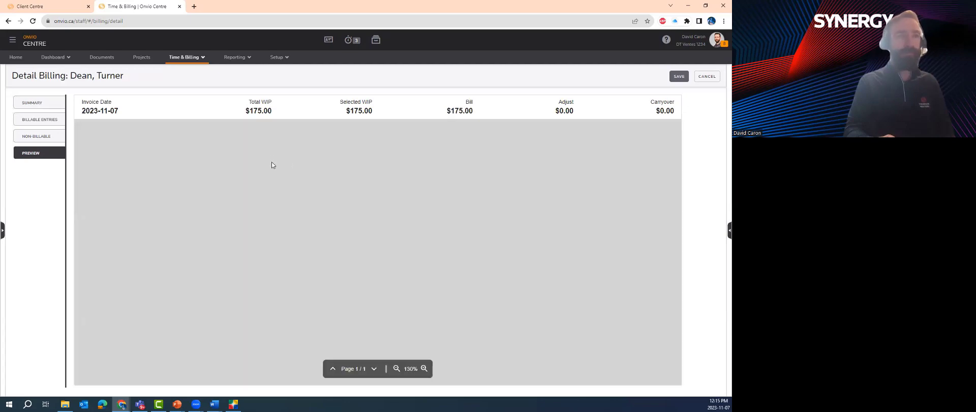
scroll(278, 174, "down", 2)
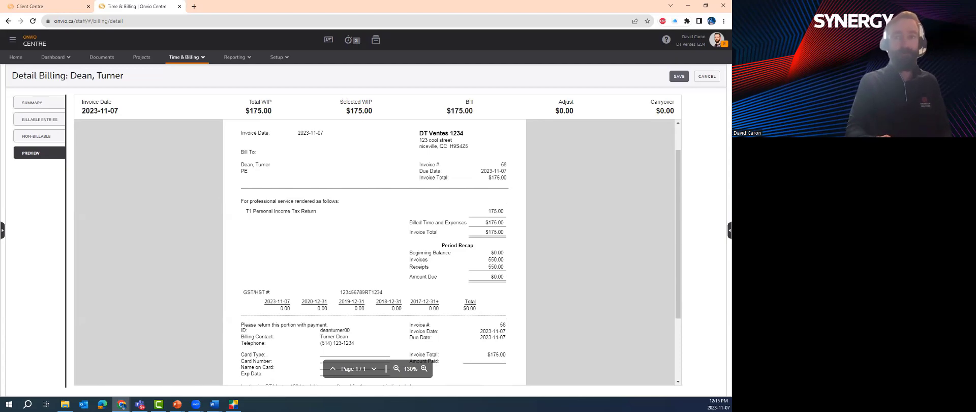
Show slide 19 'Questionnaire', then return to the client's return in DT Max T1
key("alt+Tab")
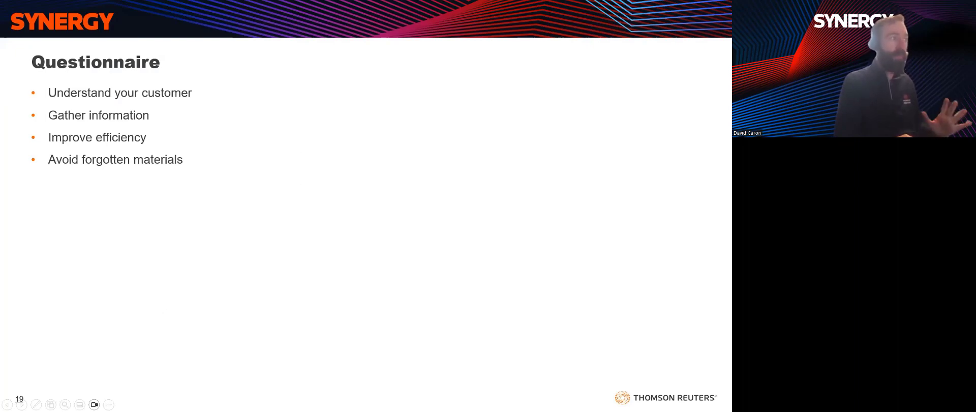
key("alt+Tab")
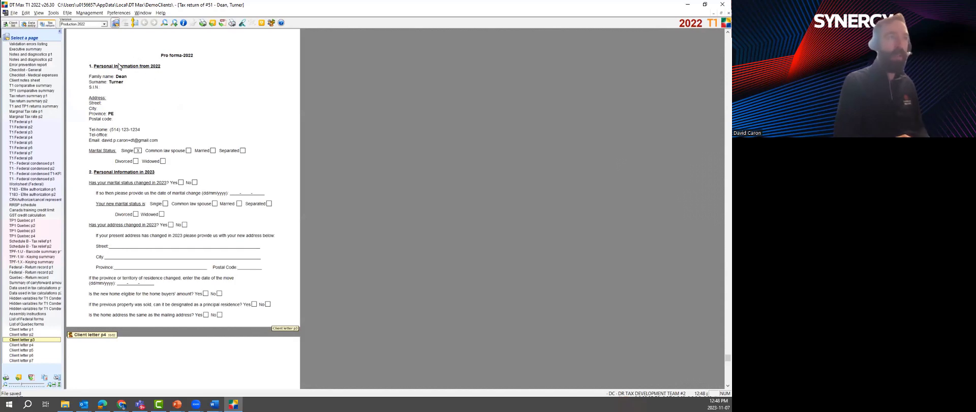
scroll(136, 103, "up", 1)
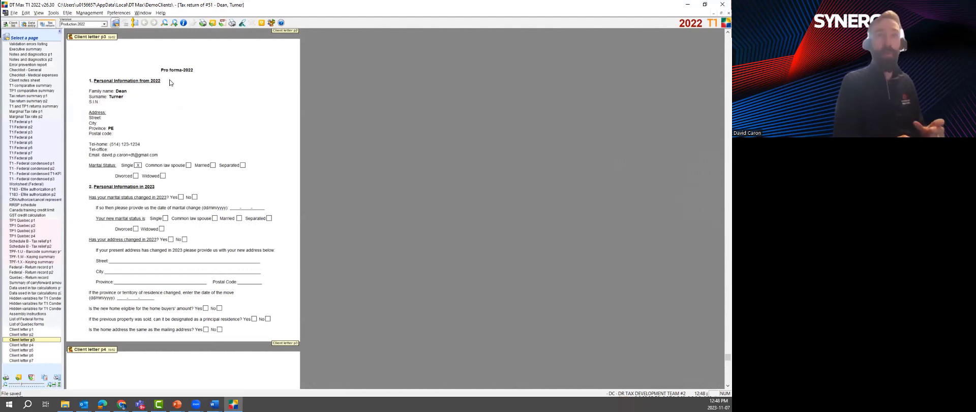
left_click(108, 13)
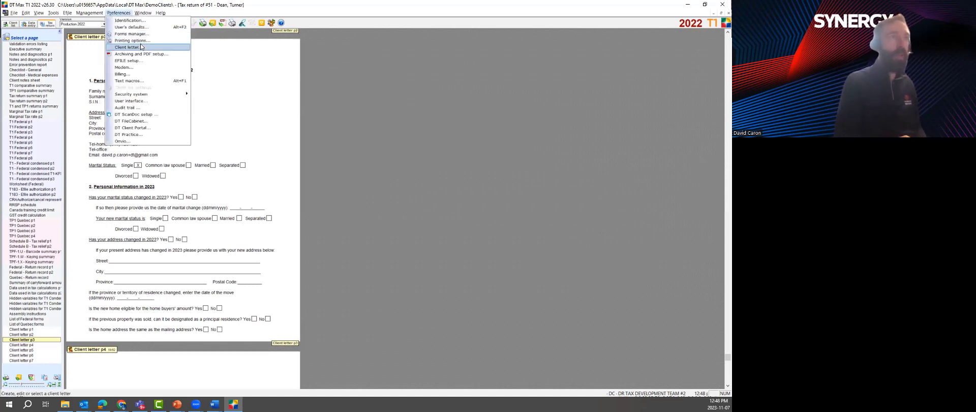
left_click(127, 47)
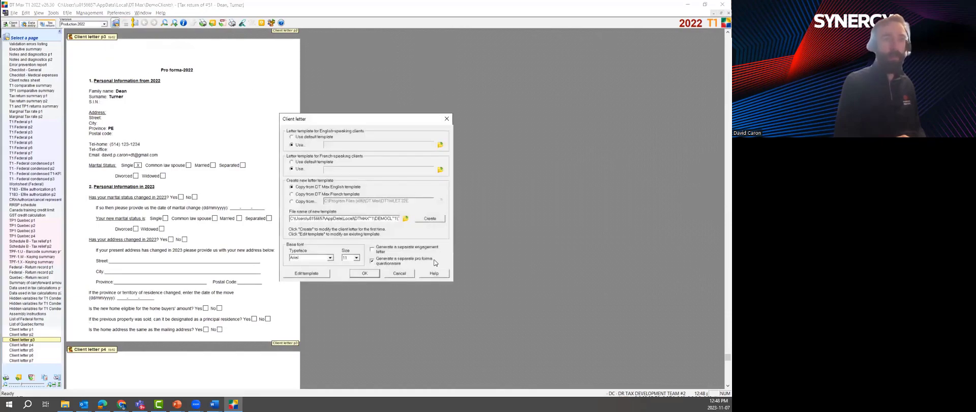
left_click(359, 275)
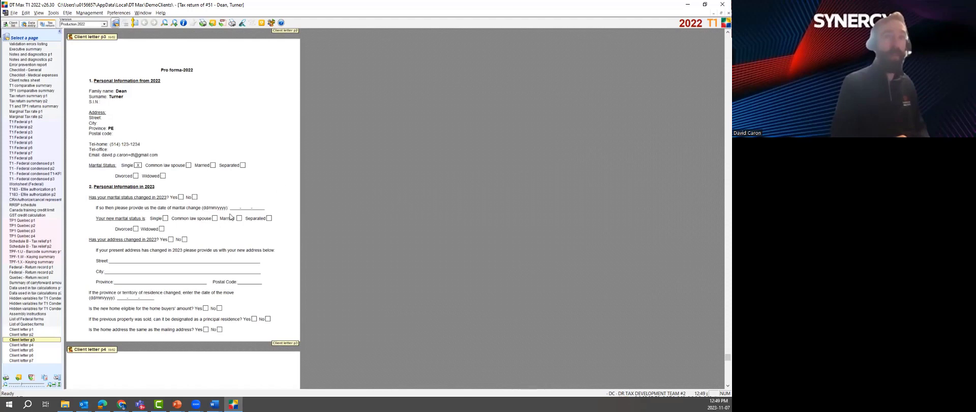
mouse_move(121, 404)
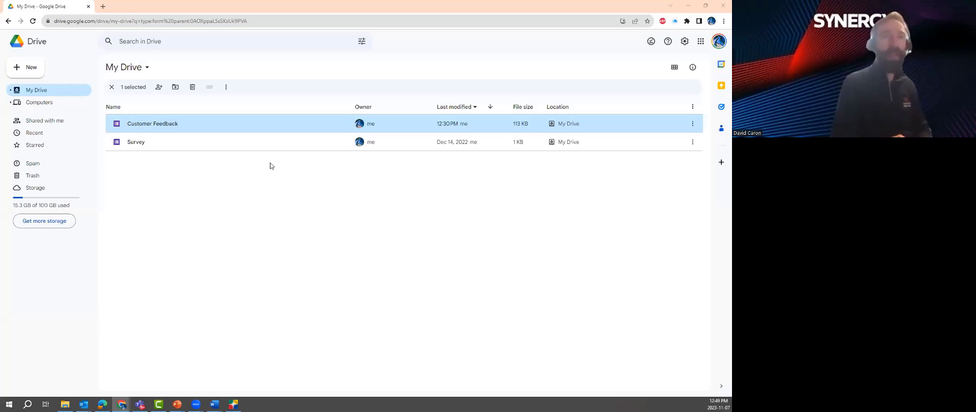
Use Google Drive's New menu to start a blank Google Form
left_click(24, 70)
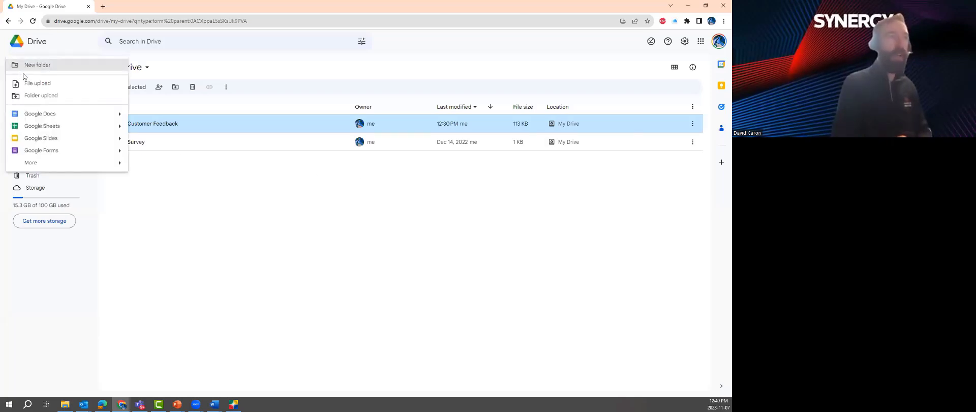
left_click(61, 152)
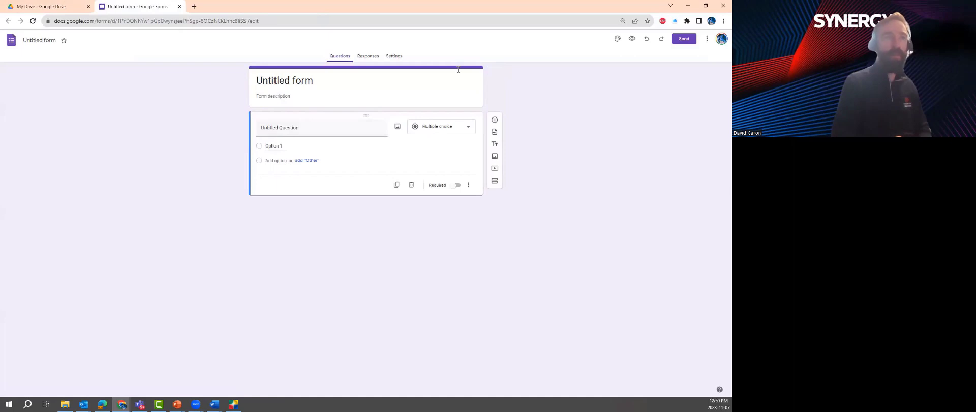
Title the first question 'Name' and change its type to Short answer
left_click(273, 125)
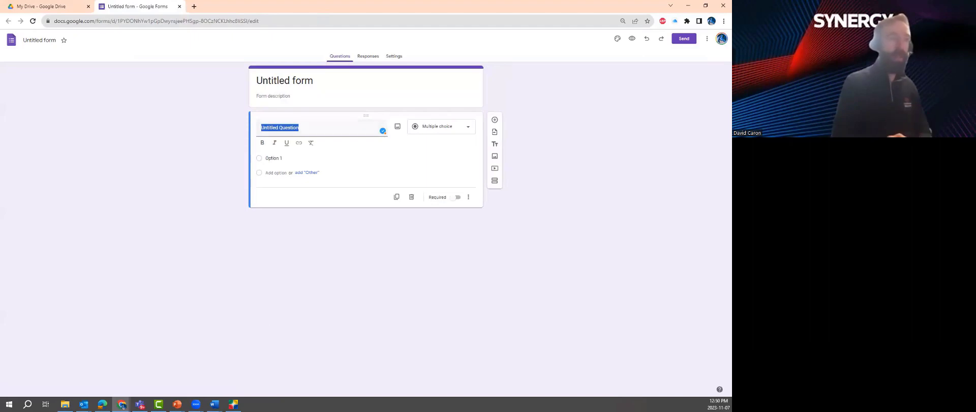
left_click(233, 404)
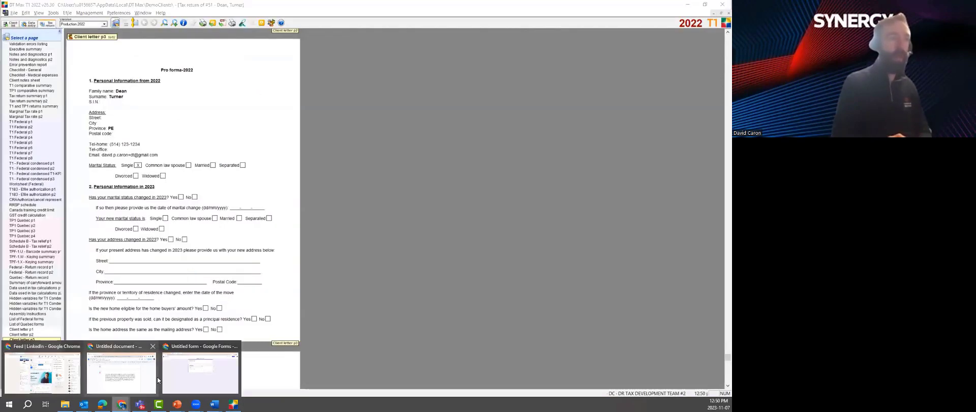
left_click(198, 367)
type("Name")
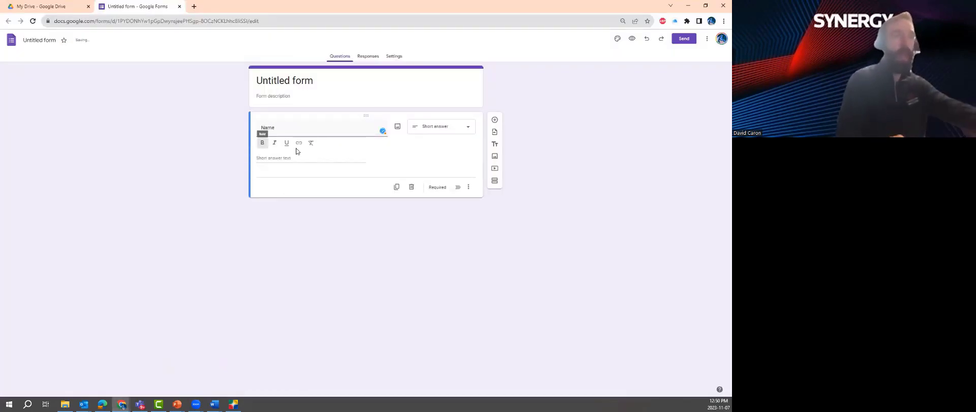
left_click(430, 132)
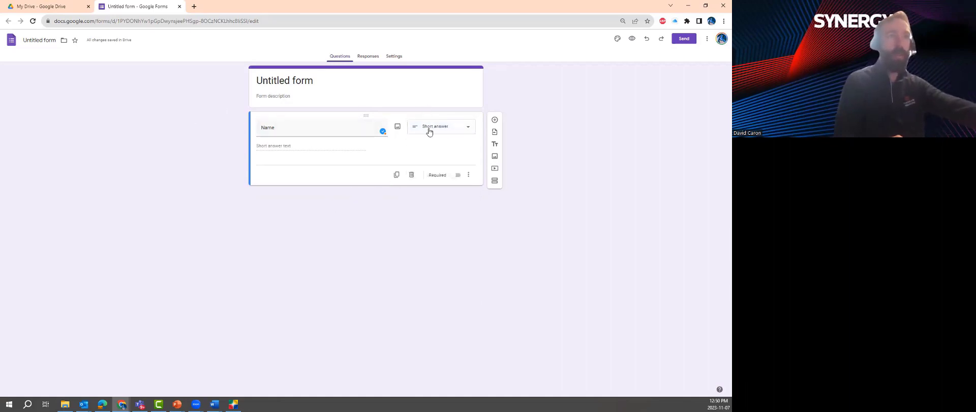
Add a 'Surname' question and start another question below it
left_click(494, 120)
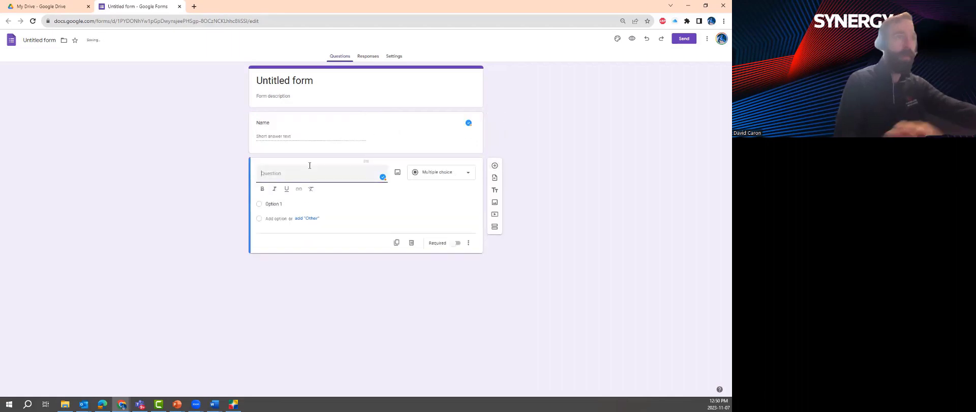
type("Sur")
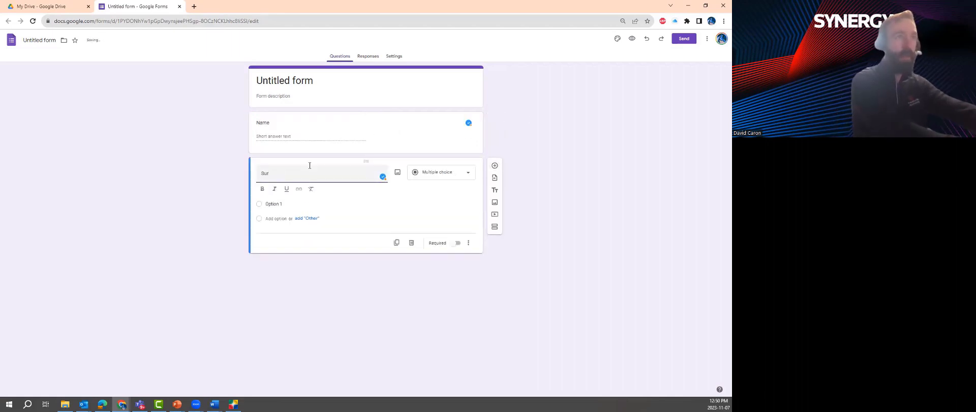
type("name")
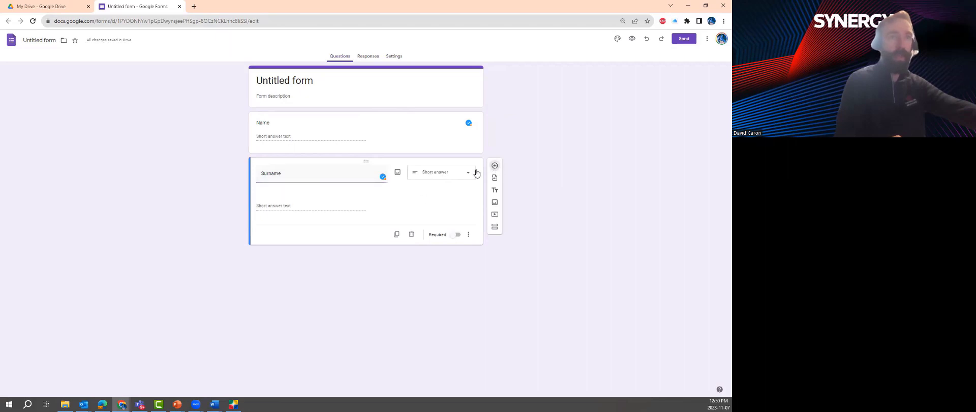
left_click(495, 166)
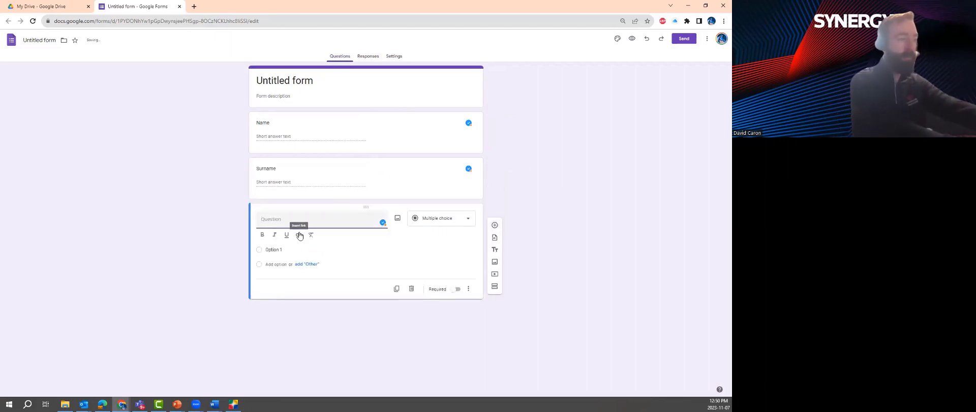
type("Email")
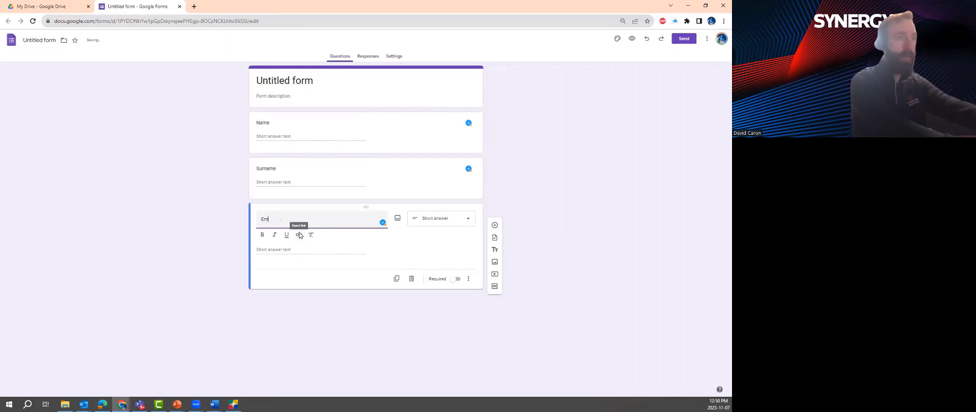
key("BackSpace")
key("BackSpace")
key("BackSpace")
key("BackSpace")
key("BackSpace")
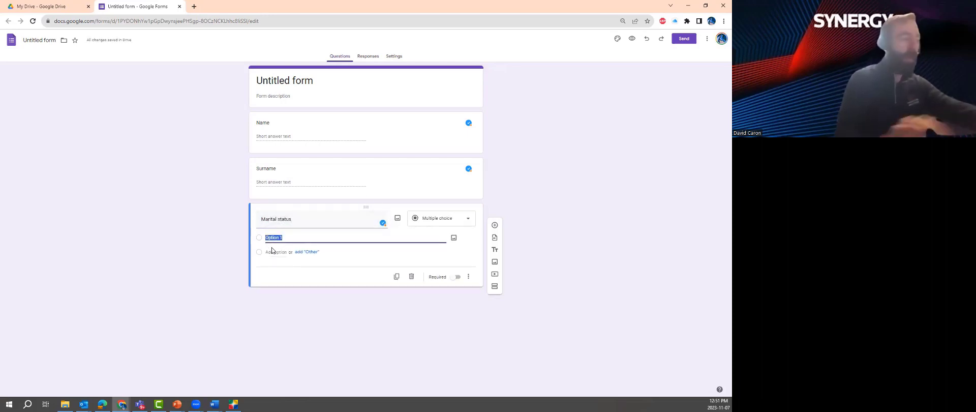
Give the Marital status question the options Single, common law and married
type("Single")
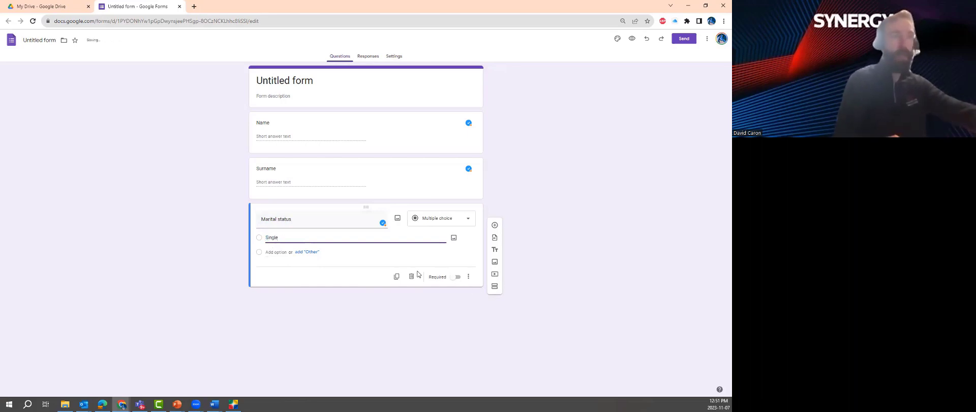
left_click(268, 253)
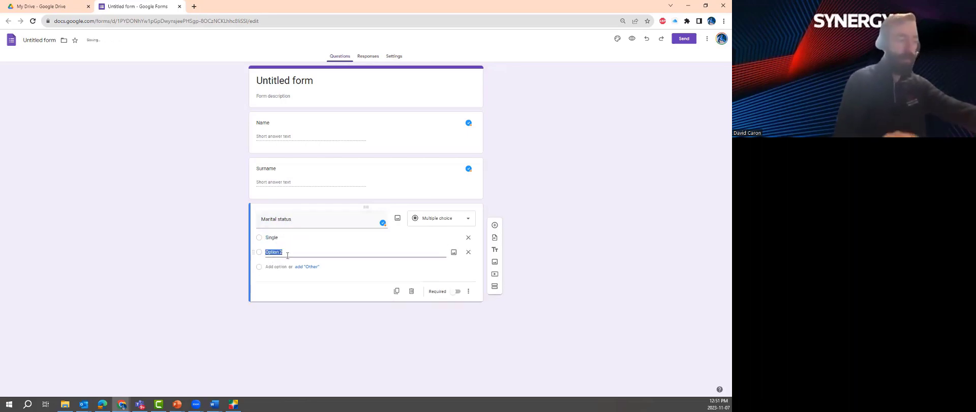
type("common law")
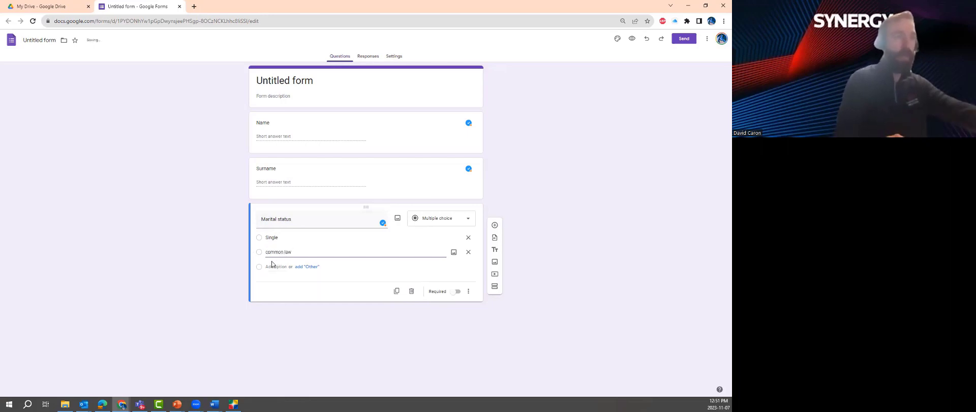
left_click(259, 273)
type("married")
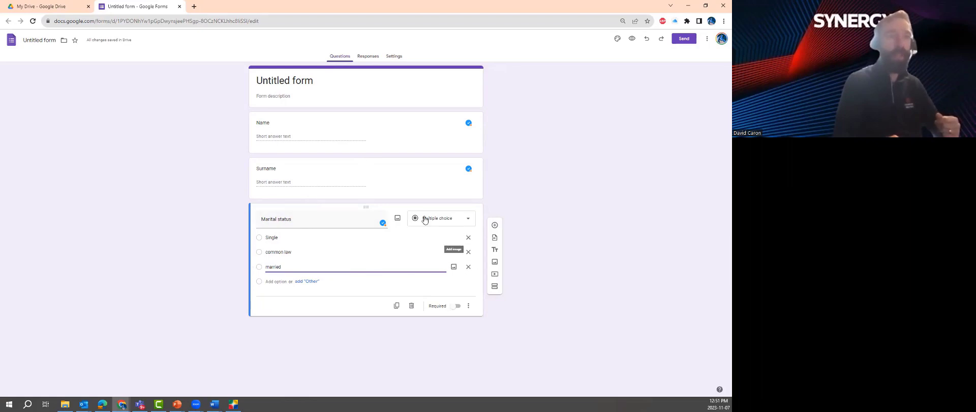
left_click(495, 225)
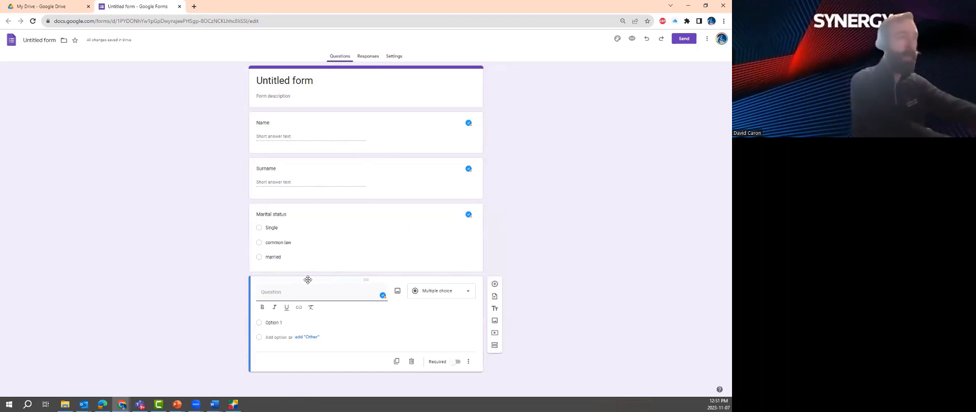
Add 'Please submit last year's tax return' as a File upload question, accepting the Drive notice
type("Please submi")
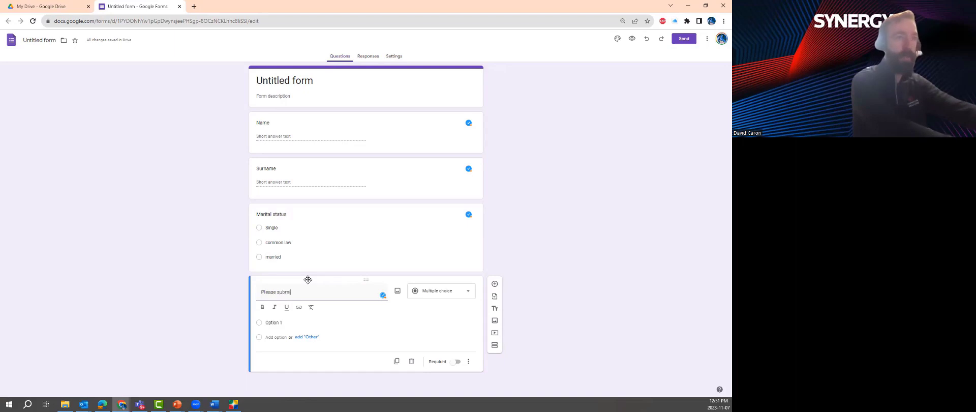
type("t last year's tax return")
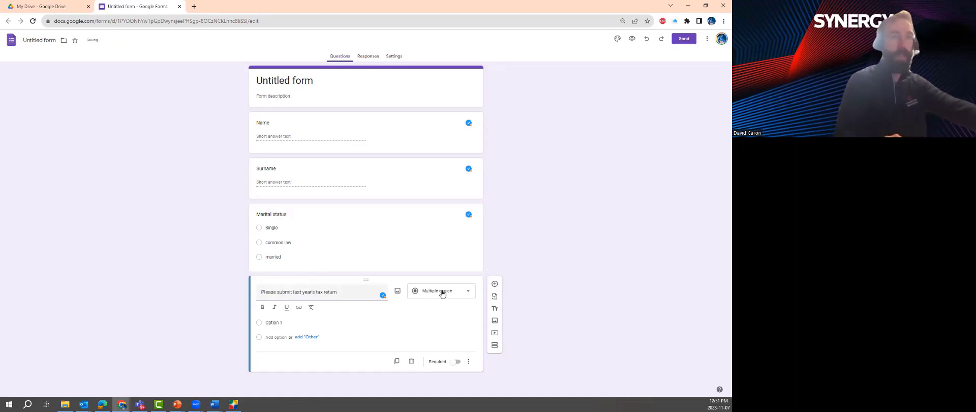
left_click(442, 293)
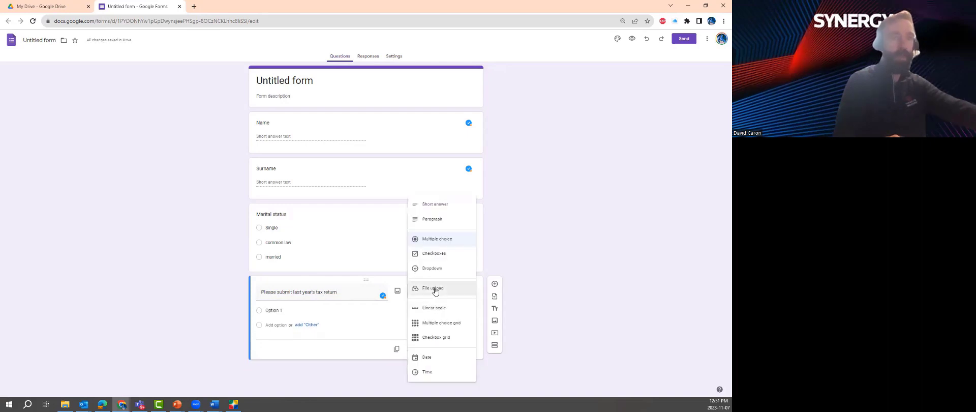
left_click(435, 289)
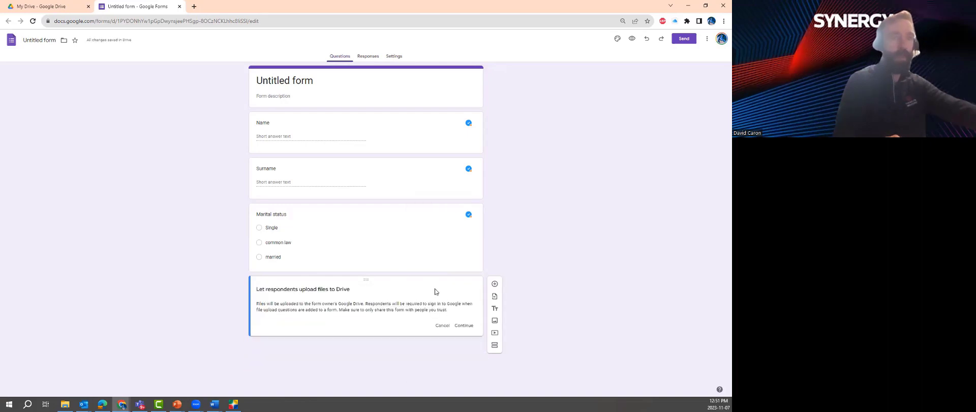
left_click(461, 326)
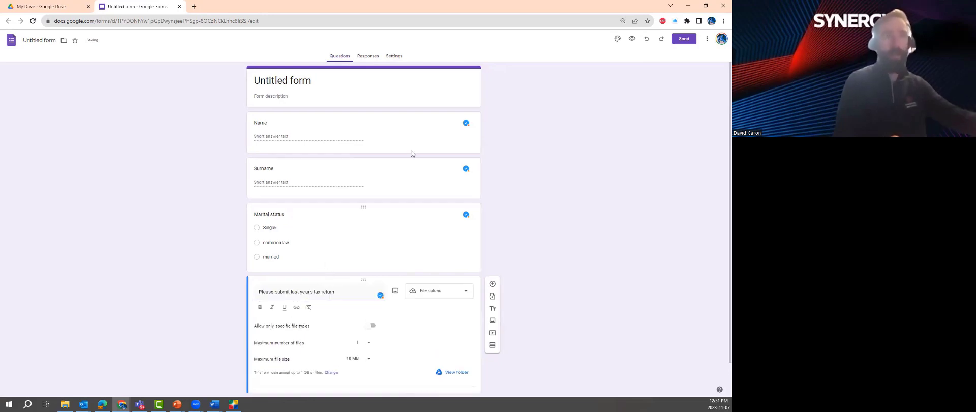
Rename the form from 'Untitled form' to 'Tax checklist'
left_click(290, 82)
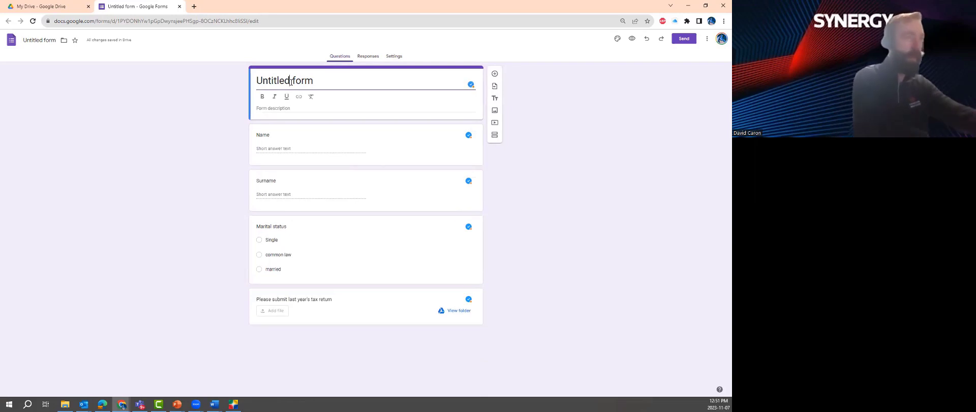
triple_click(291, 81)
type("Tax")
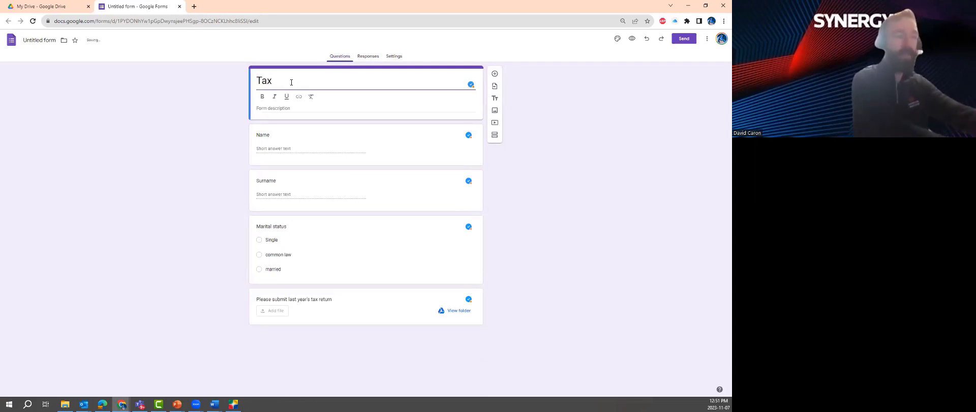
type(" checklist")
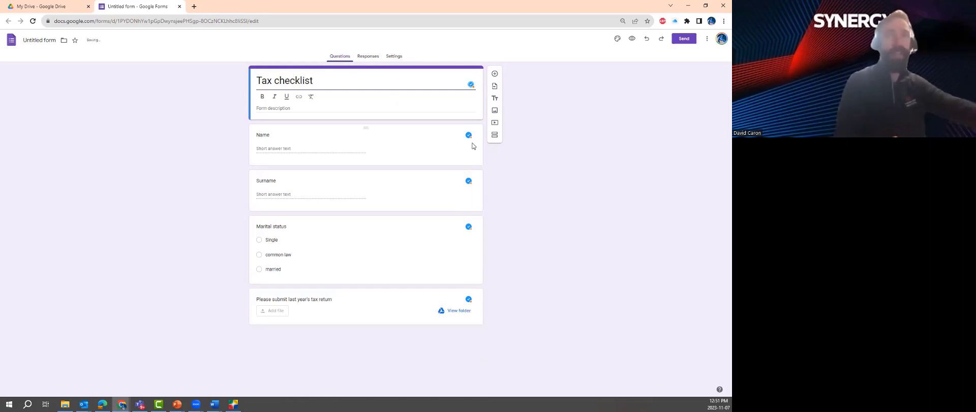
Email the form to the recipient's address from the Send dialog
left_click(685, 41)
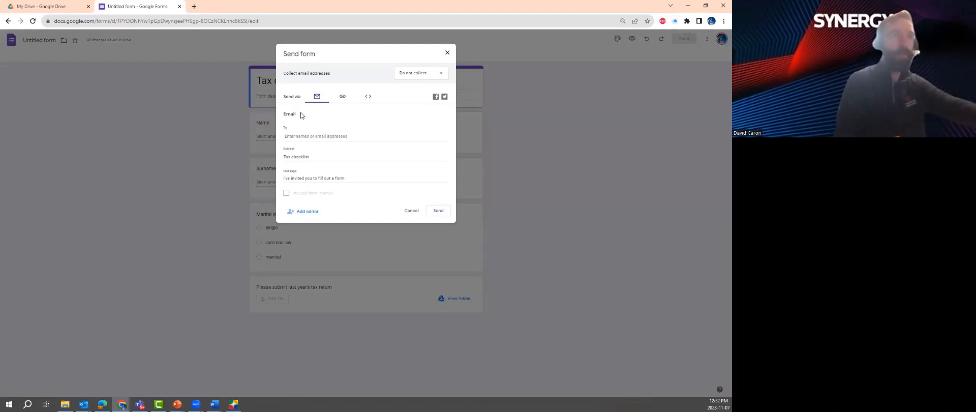
left_click(295, 131)
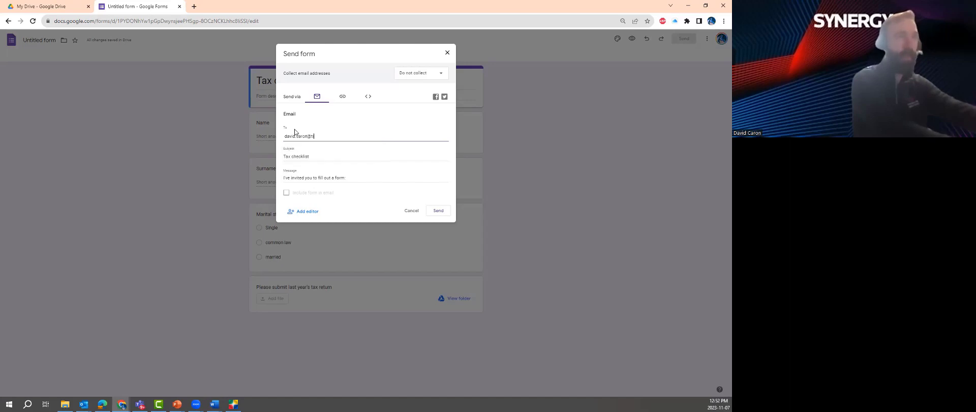
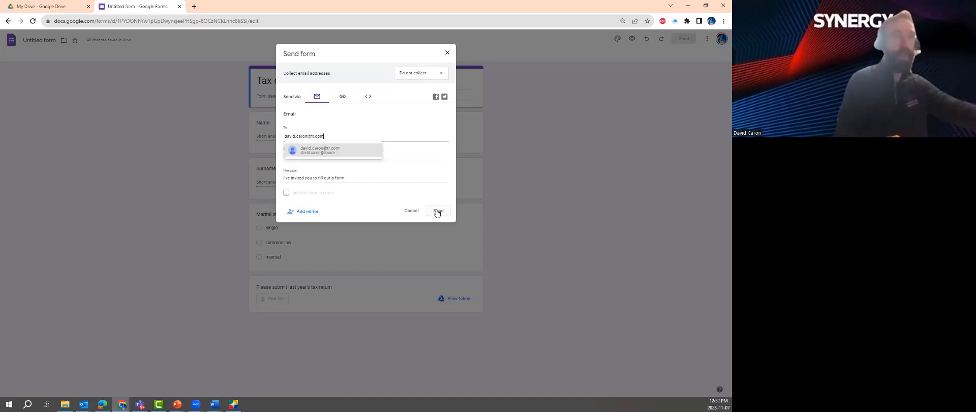
left_click(438, 211)
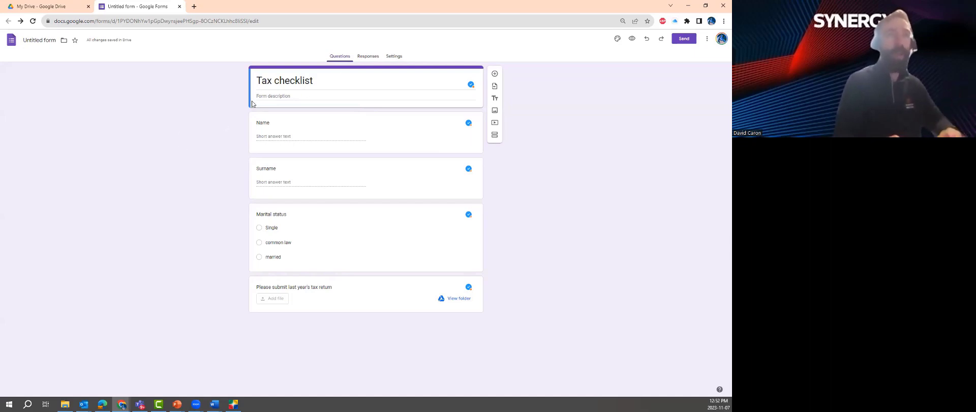
Open the Tax checklist form's Responses tab to confirm no responses have arrived
left_click(370, 57)
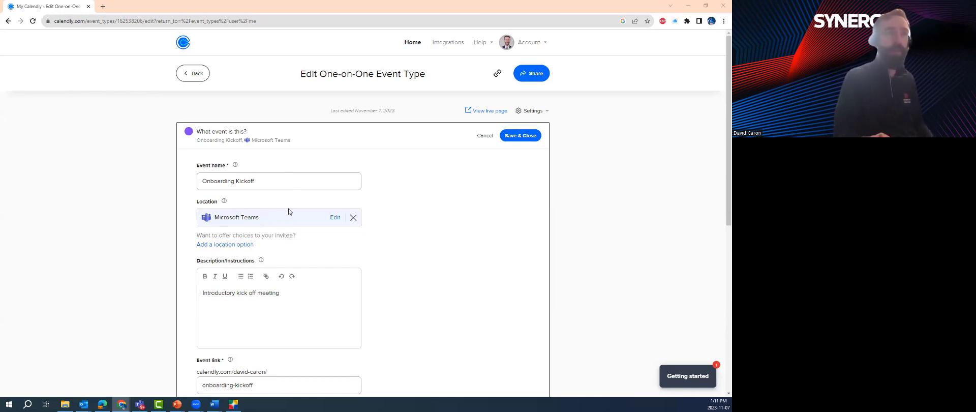
Save and close the Onboarding Kickoff event type changes
scroll(306, 194, "down", 1)
scroll(306, 195, "down", 1)
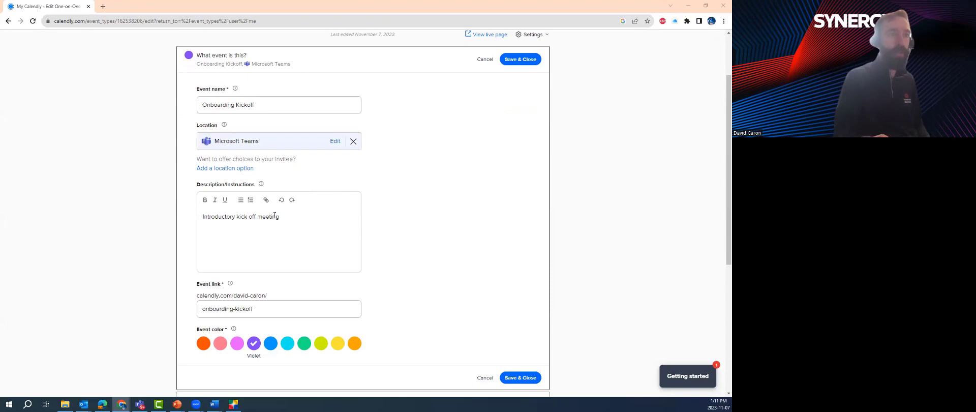
left_click(520, 377)
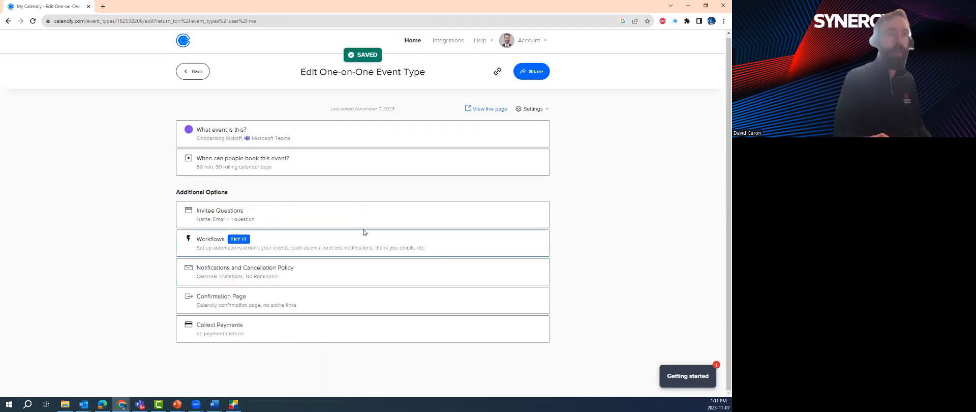
left_click(411, 42)
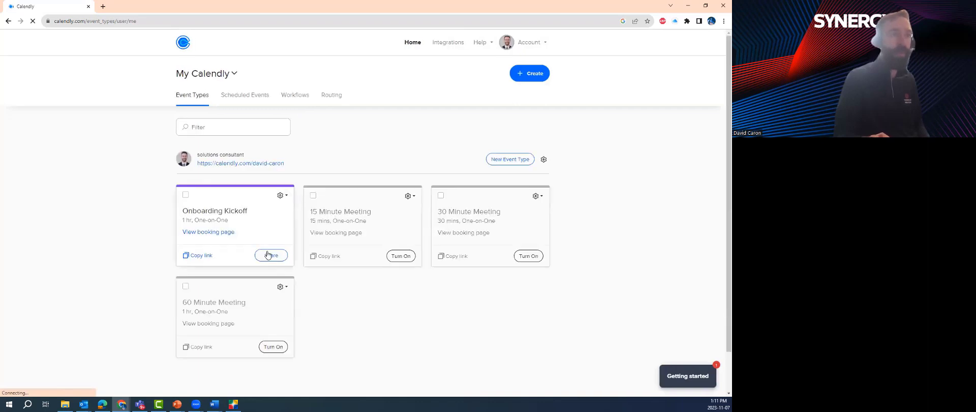
Copy three Thursday, November 9 Onboarding Kickoff time slots for an Outlook email
left_click(269, 257)
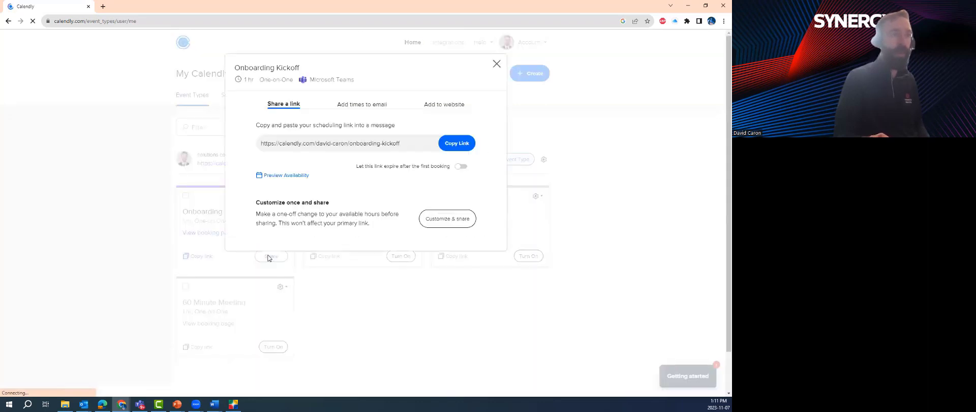
left_click(362, 105)
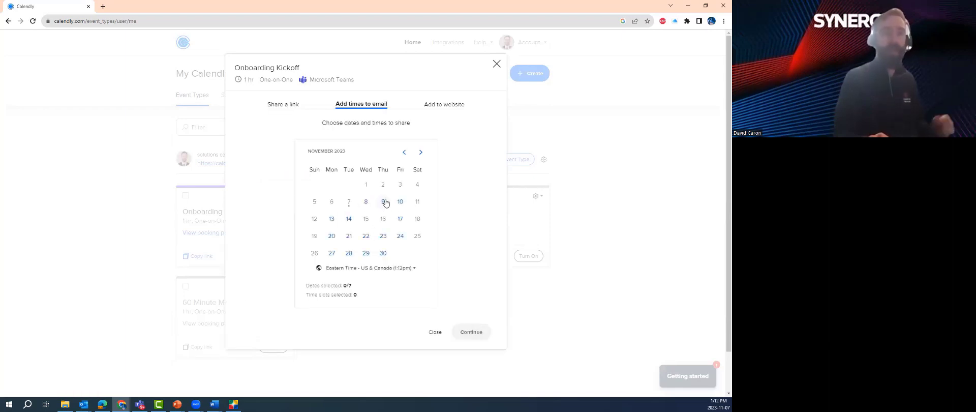
left_click(384, 206)
left_click(432, 196)
left_click(434, 261)
left_click(471, 331)
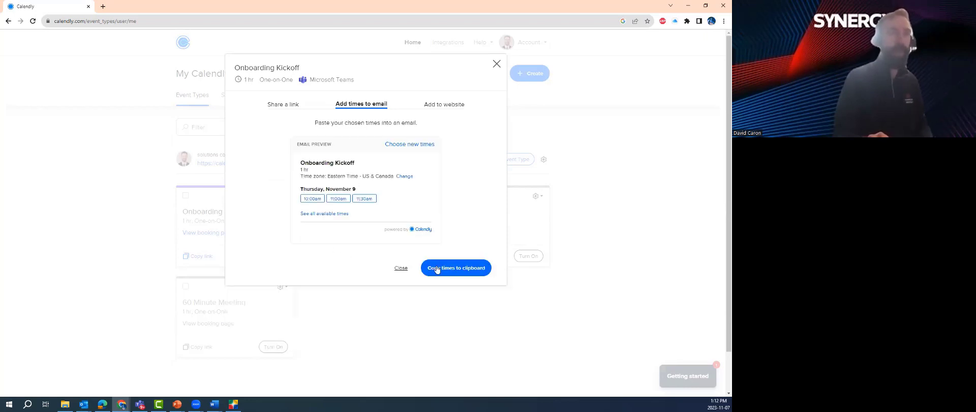
left_click(440, 269)
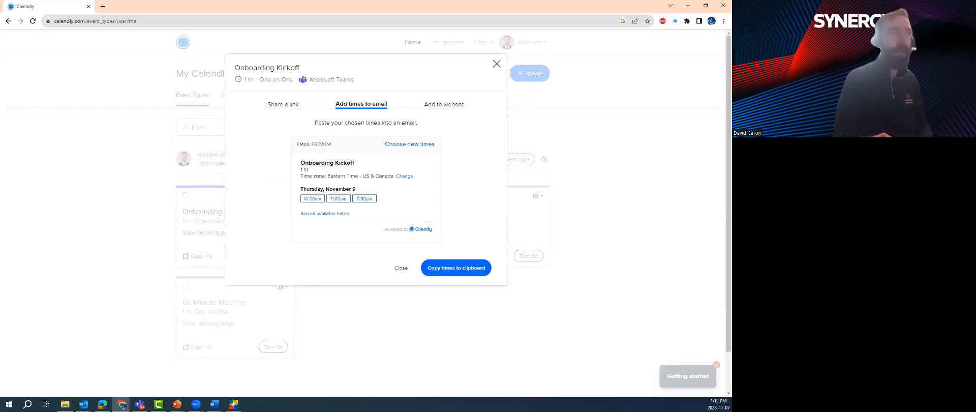
key("alt+Tab")
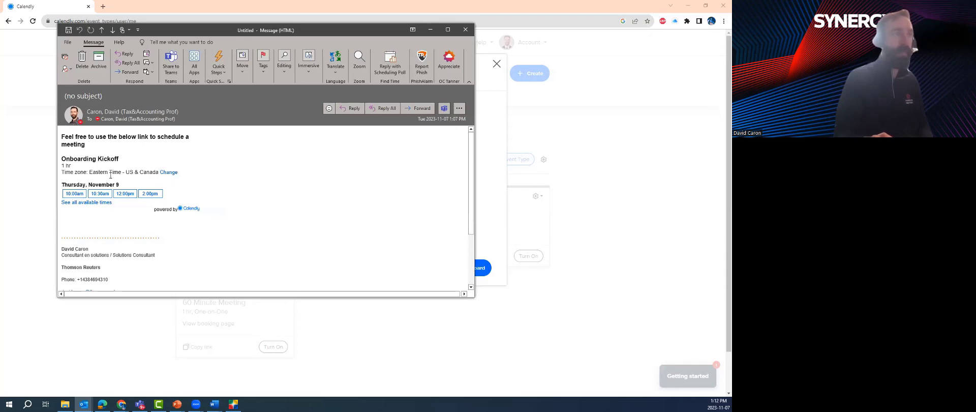
Schedule the 10:00am Thursday, November 9 Onboarding Kickoff with a sample client's name and e-mail
left_click(77, 195)
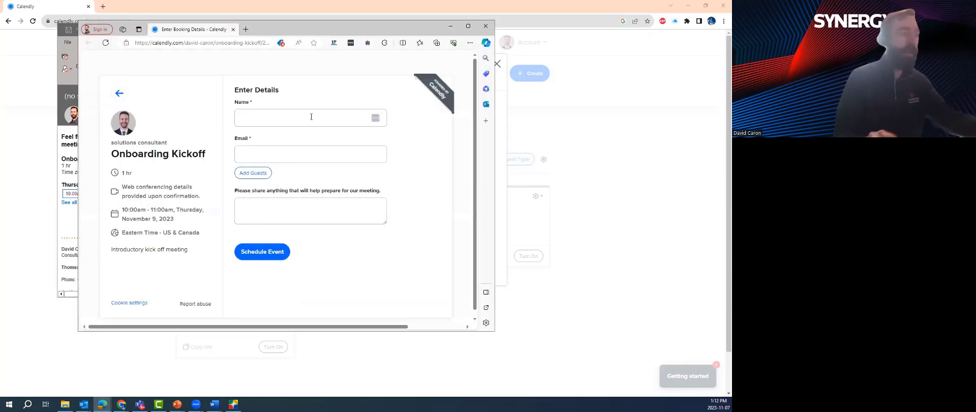
left_click(311, 116)
type("client")
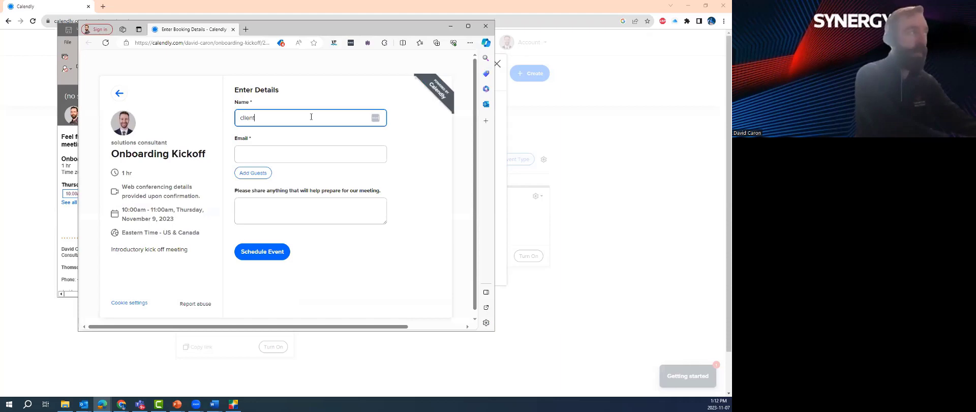
type("s name")
key("Tab")
type("ex")
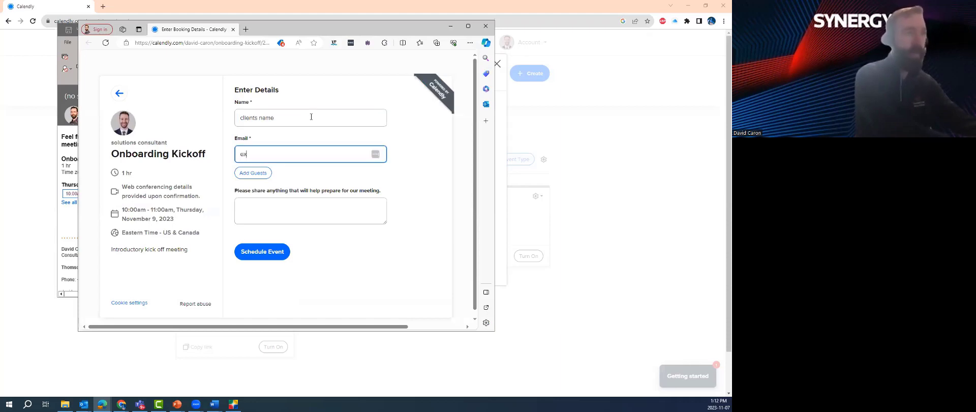
type("ample@tr.com")
left_click(295, 207)
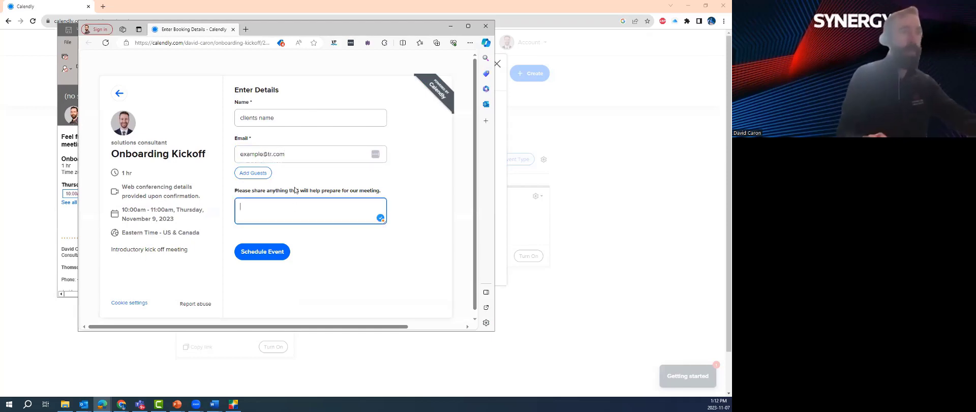
left_click(265, 253)
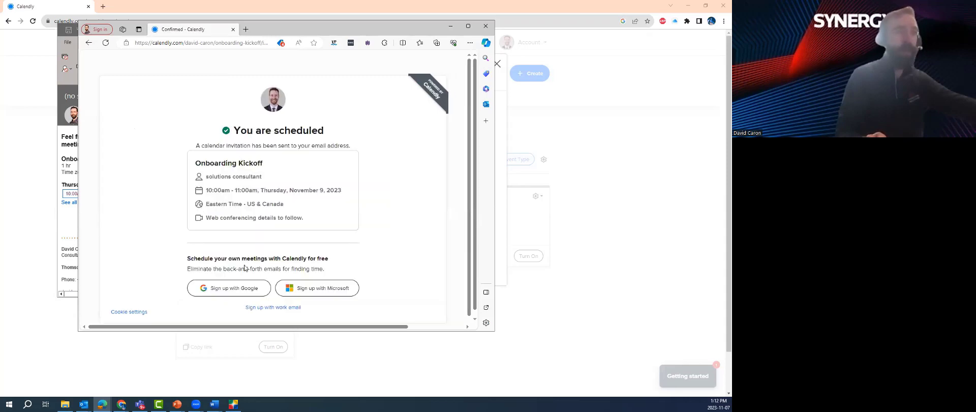
Review the booking confirmation details, then close the confirmation window
scroll(301, 241, "down", 1)
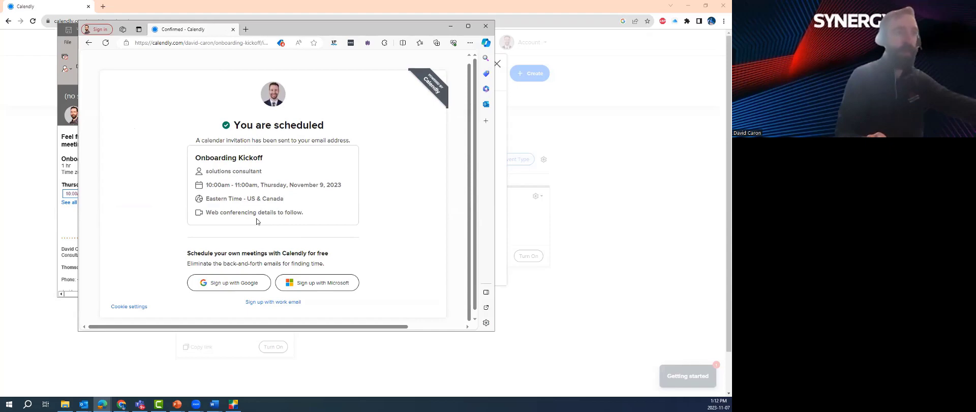
scroll(257, 222, "down", 1)
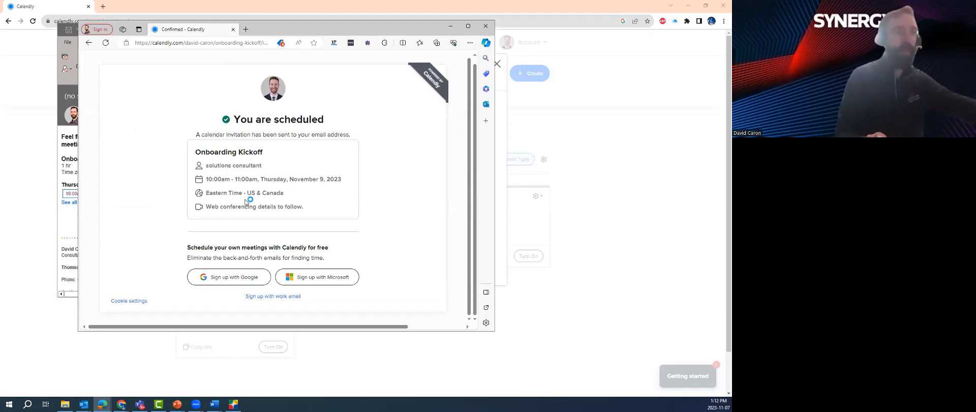
scroll(245, 201, "up", 1)
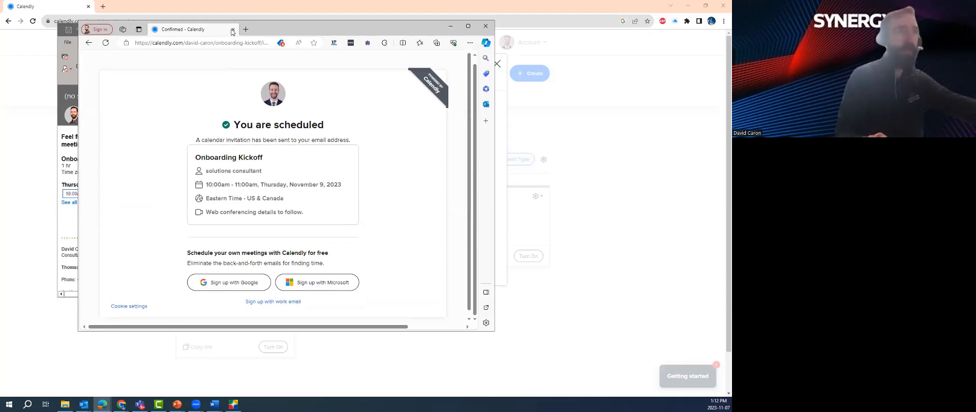
left_click(232, 30)
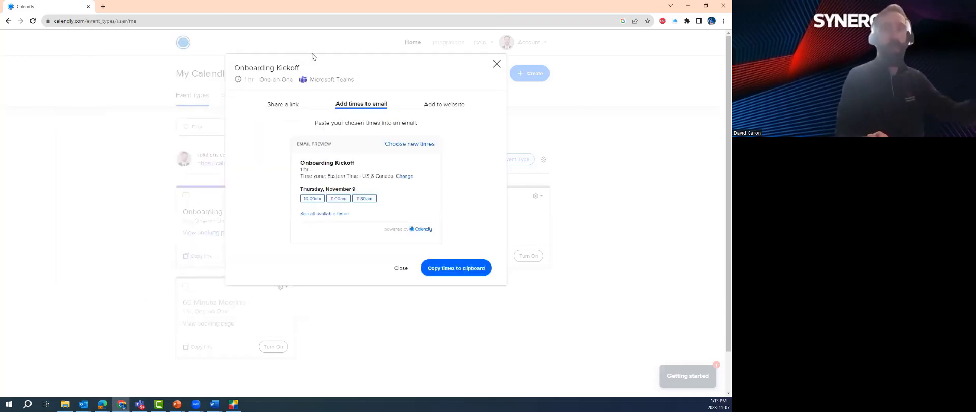
Dismiss the sharing dialog, show the November 9 kickoff under Scheduled Events, then display the Agenda slide
left_click(400, 268)
left_click(255, 96)
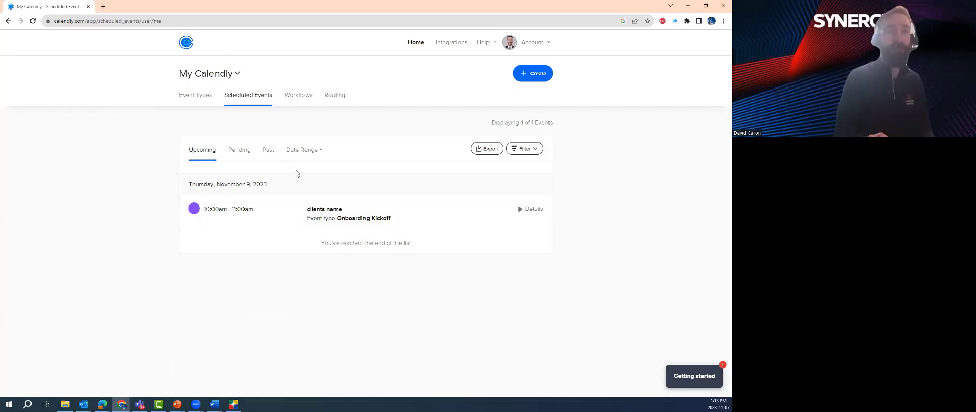
key("alt+Tab")
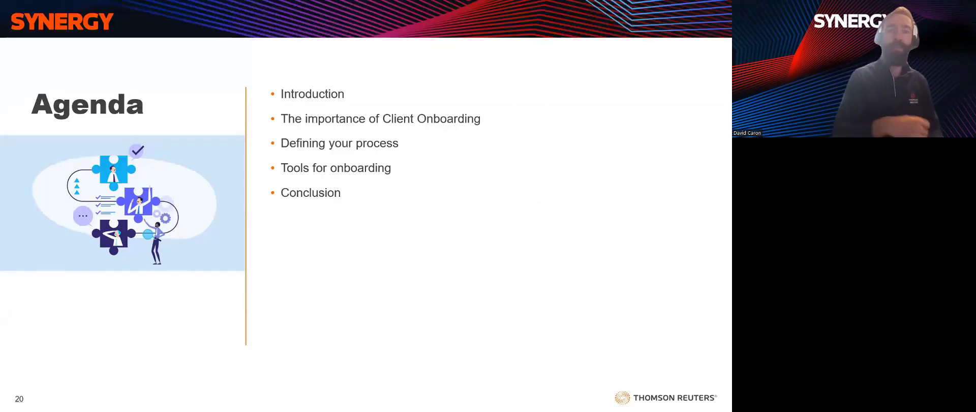